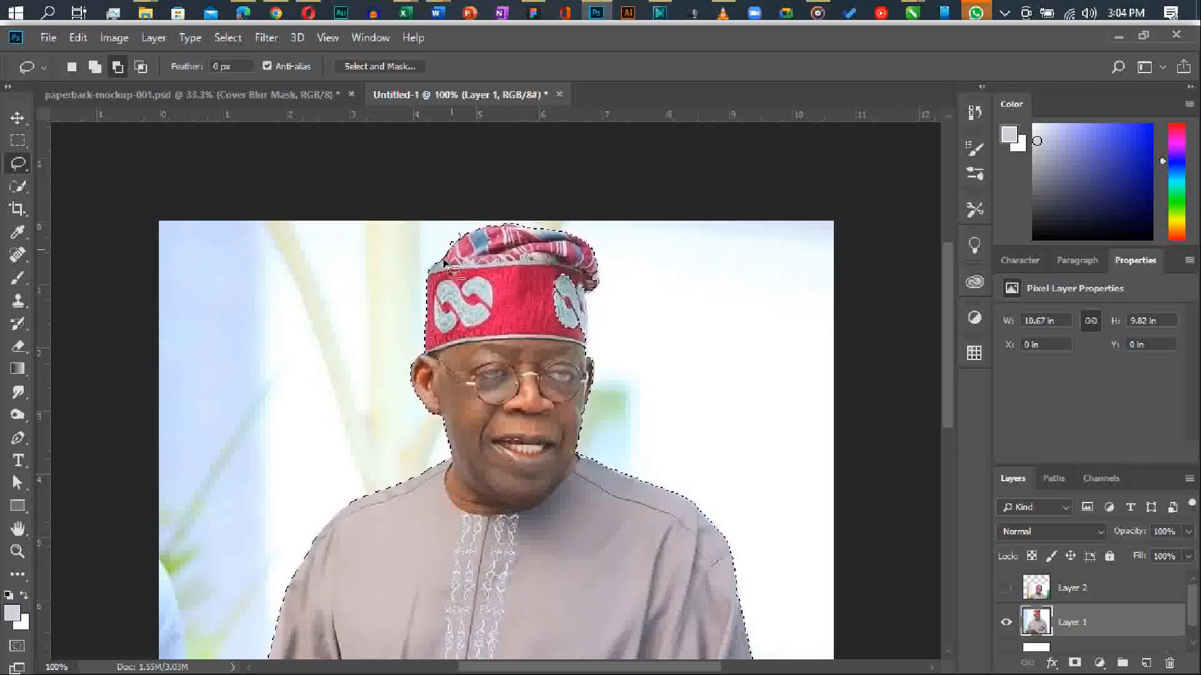
Add the missed outer edge of the cap to the selection and copy the selected man onto a new layer.
click(94, 67)
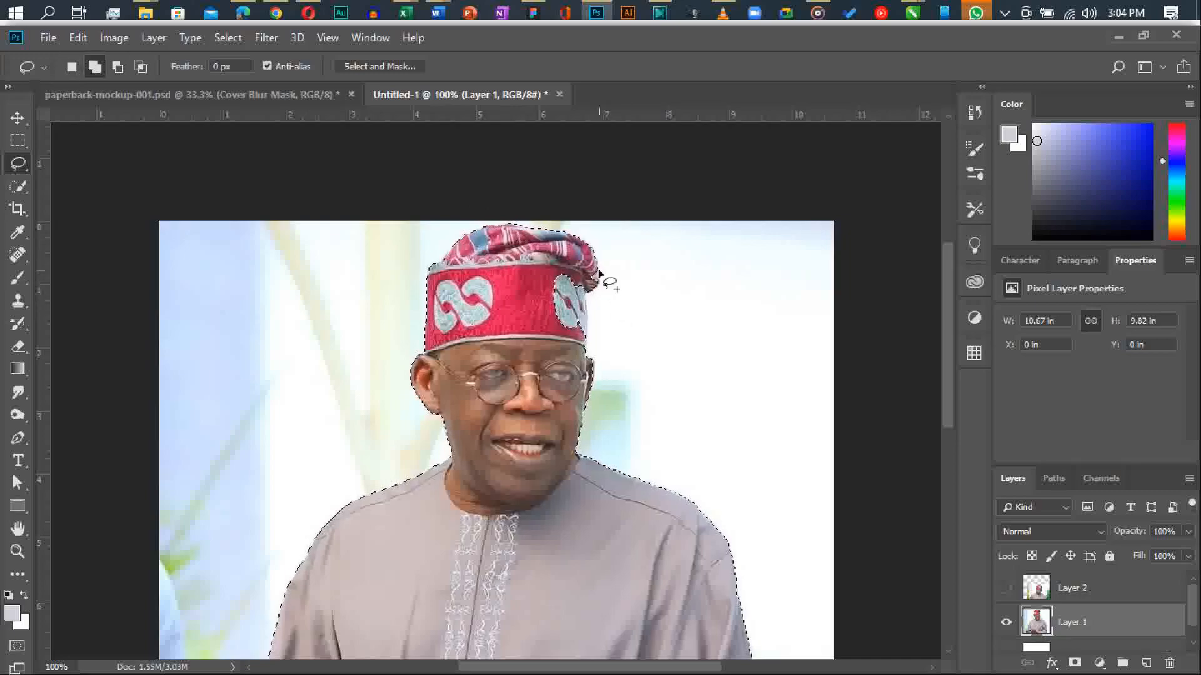
drag(590, 297, 588, 294)
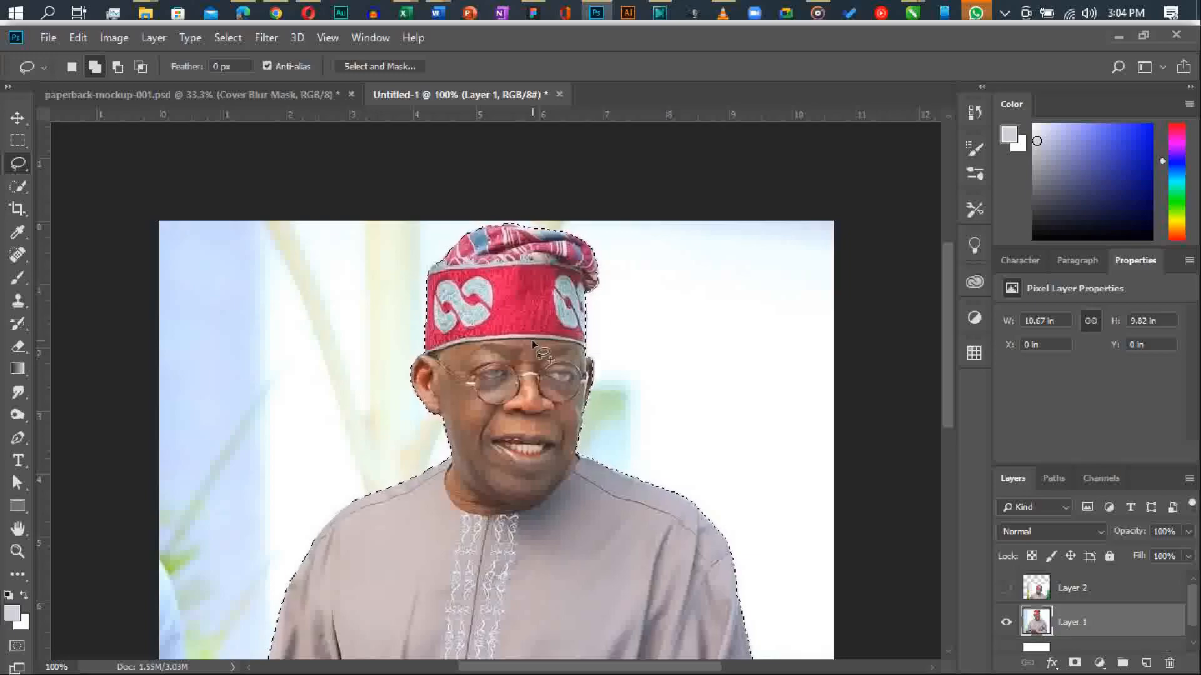
key(ctrl+j)
Hide Layer 1 with the original background and duplicate the cut-out layer.
scroll(1019, 616, down, 2)
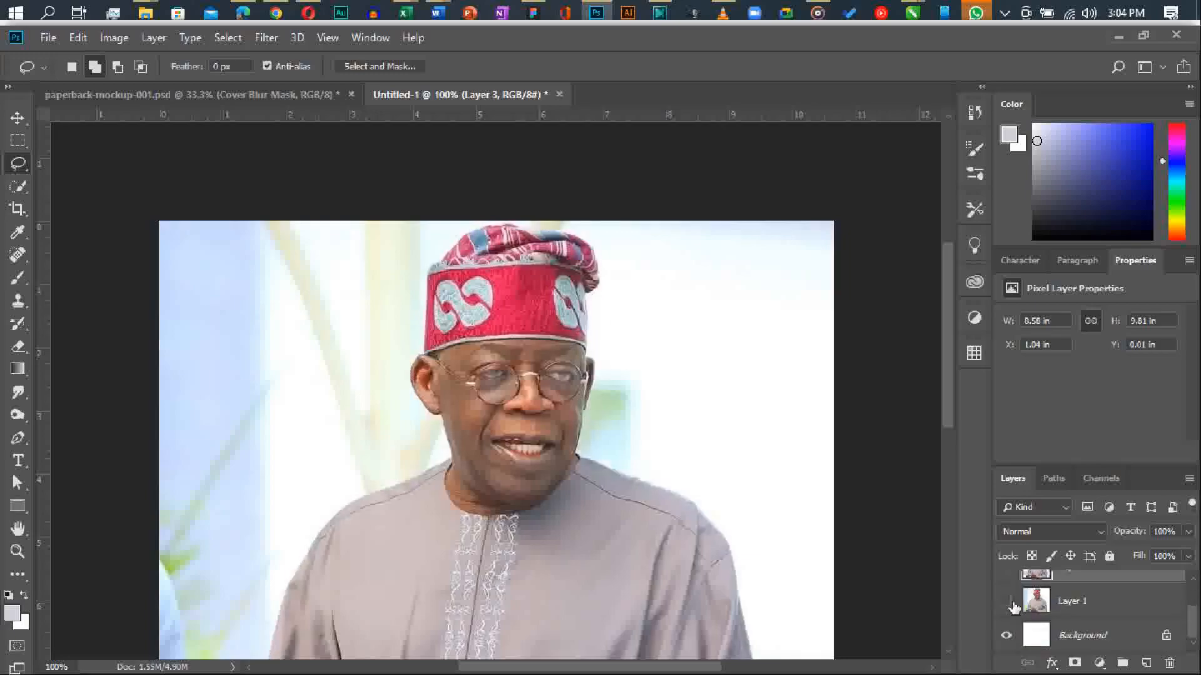
click(1006, 601)
scroll(557, 401, down, 1)
key(v)
key(ctrl+j)
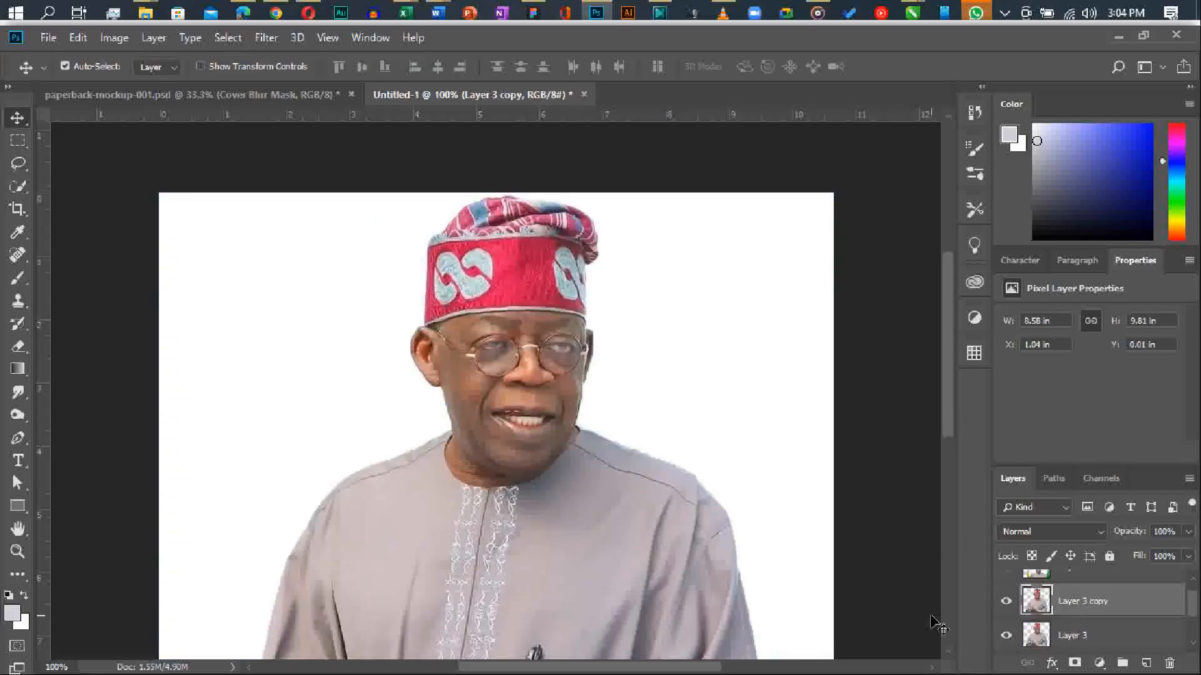
Convert Layer 3 to a smart object and hide it.
right_click(1091, 639)
click(932, 237)
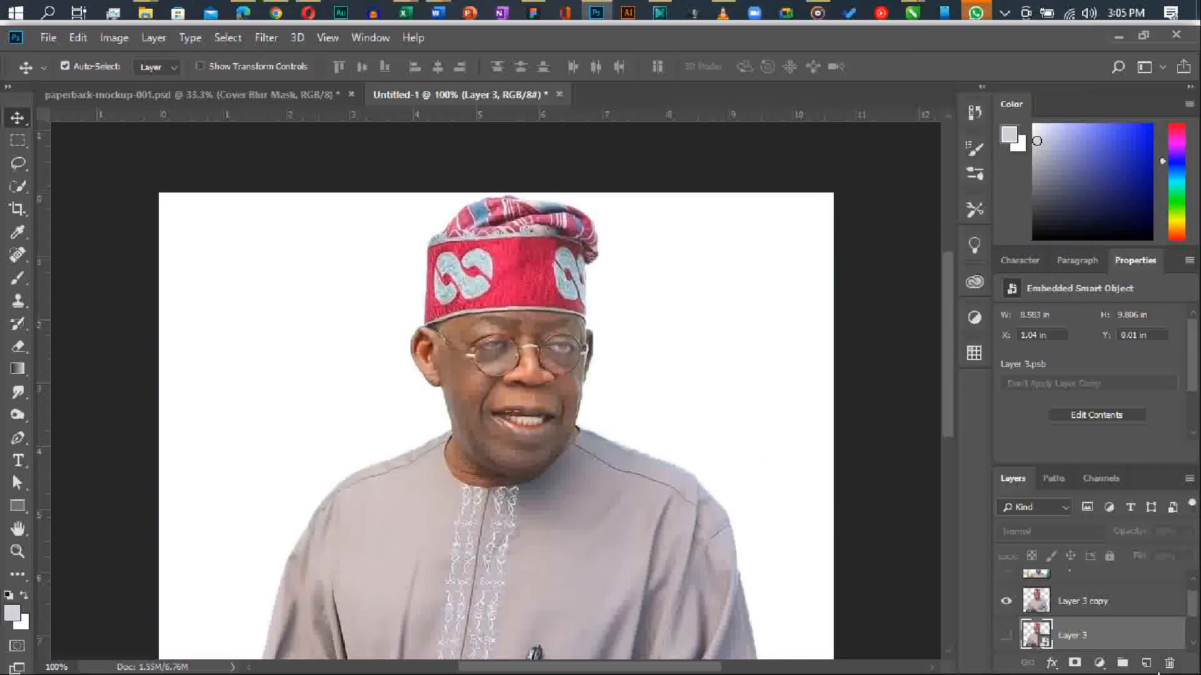
click(1006, 636)
Duplicate Layer 3 copy and rename the upper copy "head" and the lower one "body".
click(1137, 602)
key(ctrl+j)
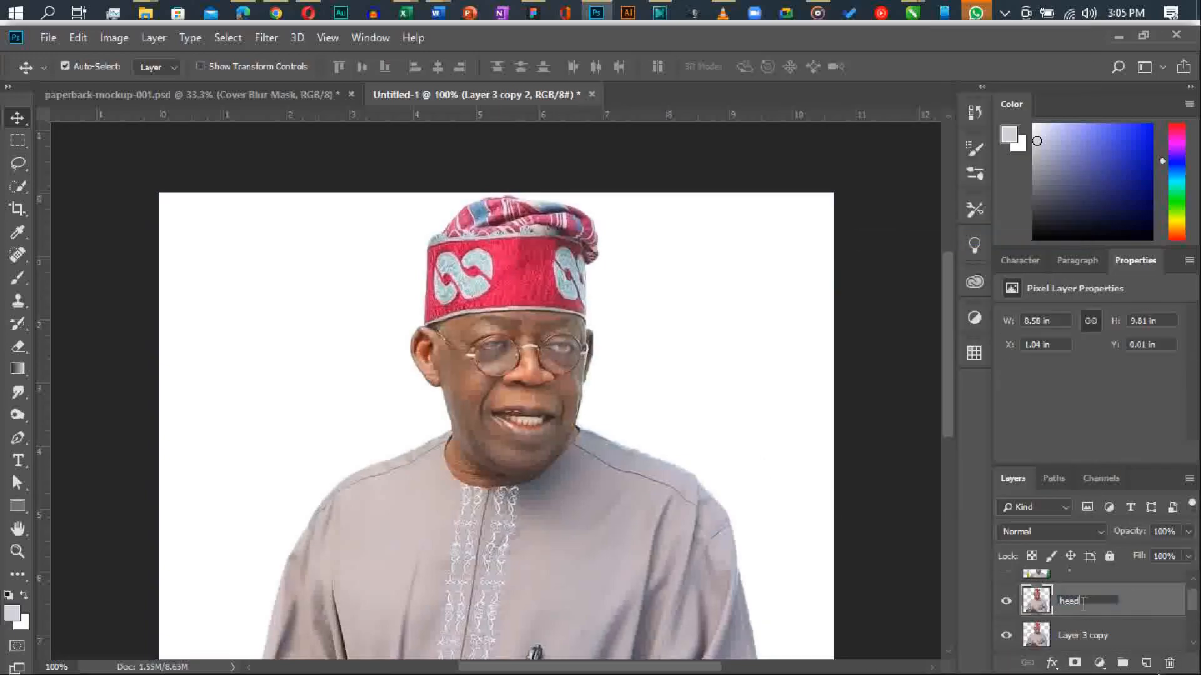
key(Tab)
text(body)
key(Return)
Lasso the head and cap down to the neckline on the head layer and isolate them on their own layer named "head".
scroll(529, 443, down, 3)
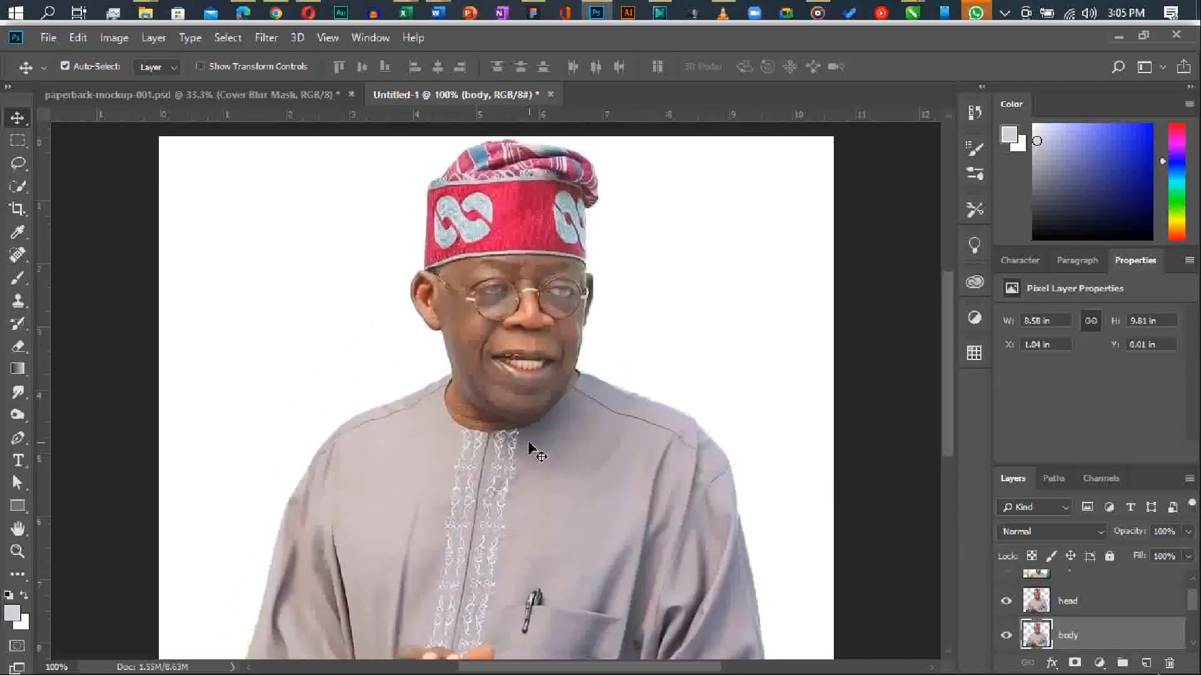
click(1068, 601)
key(l)
drag(462, 135, 394, 300)
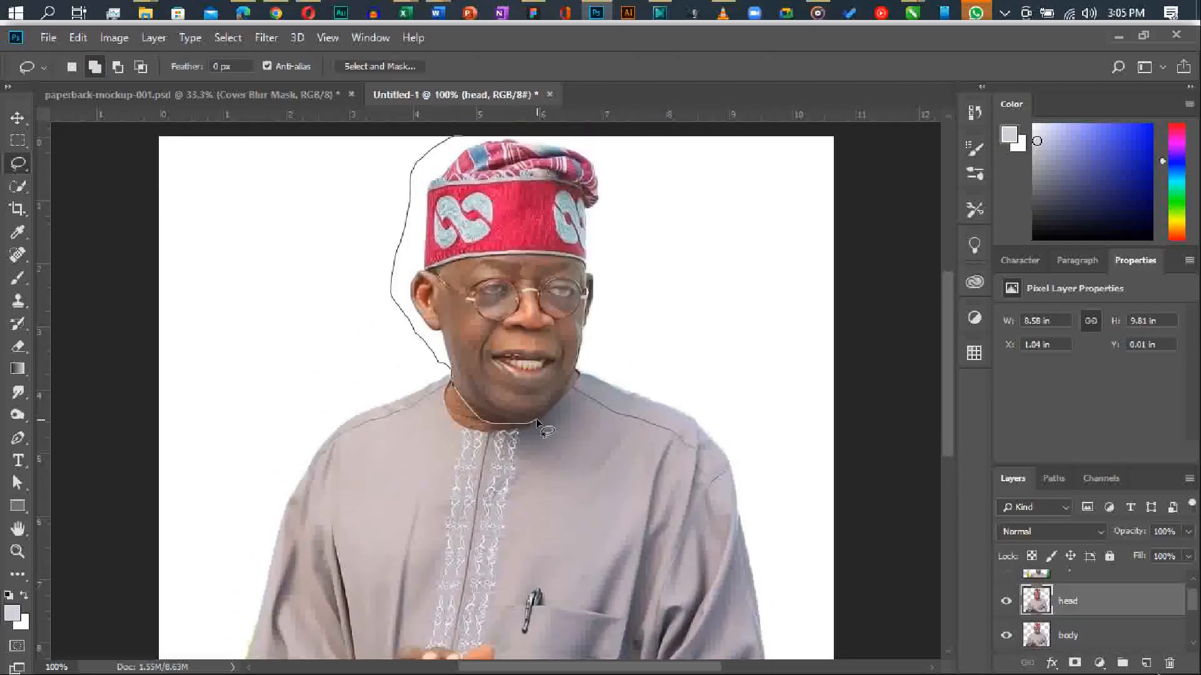
drag(611, 248, 608, 138)
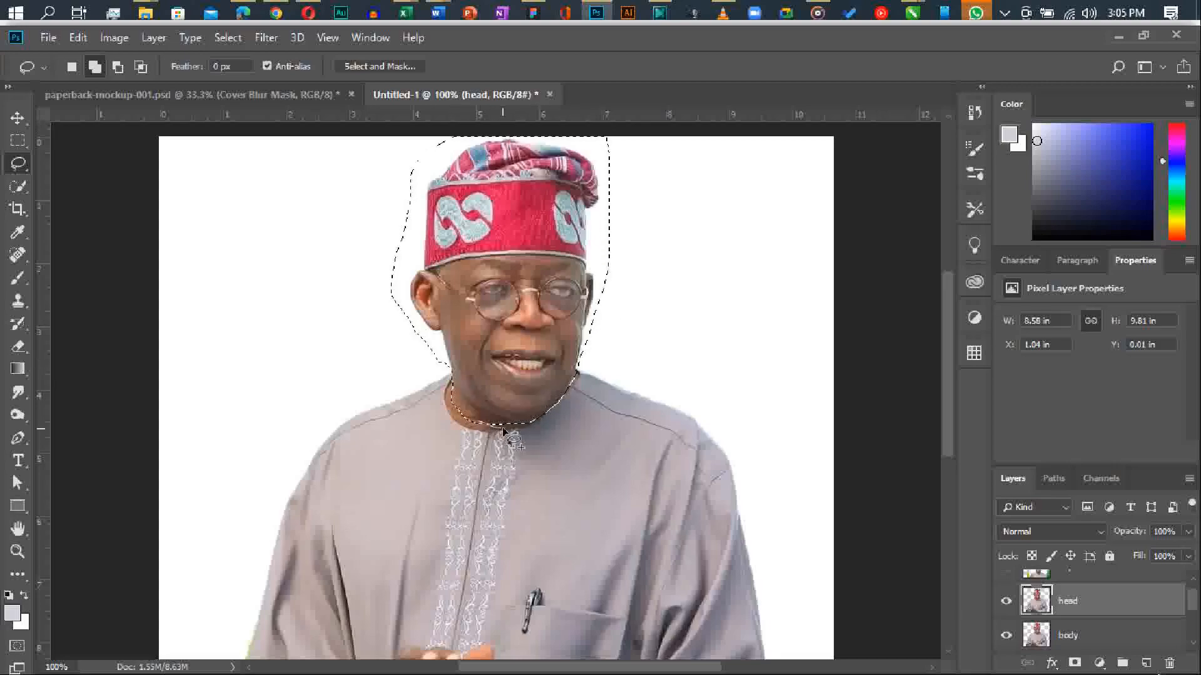
key(ctrl+j)
double_click(1069, 601)
text(H)
key(Return)
Scale the body layer down to about 3.74 × 4.26 in.
key(v)
click(645, 494)
key(ctrl+t)
drag(764, 153, 470, 501)
key(Return)
Place the large head over the small body's neck and scale the body to about 3.53 × 4.03 in.
scroll(475, 508, down, 3)
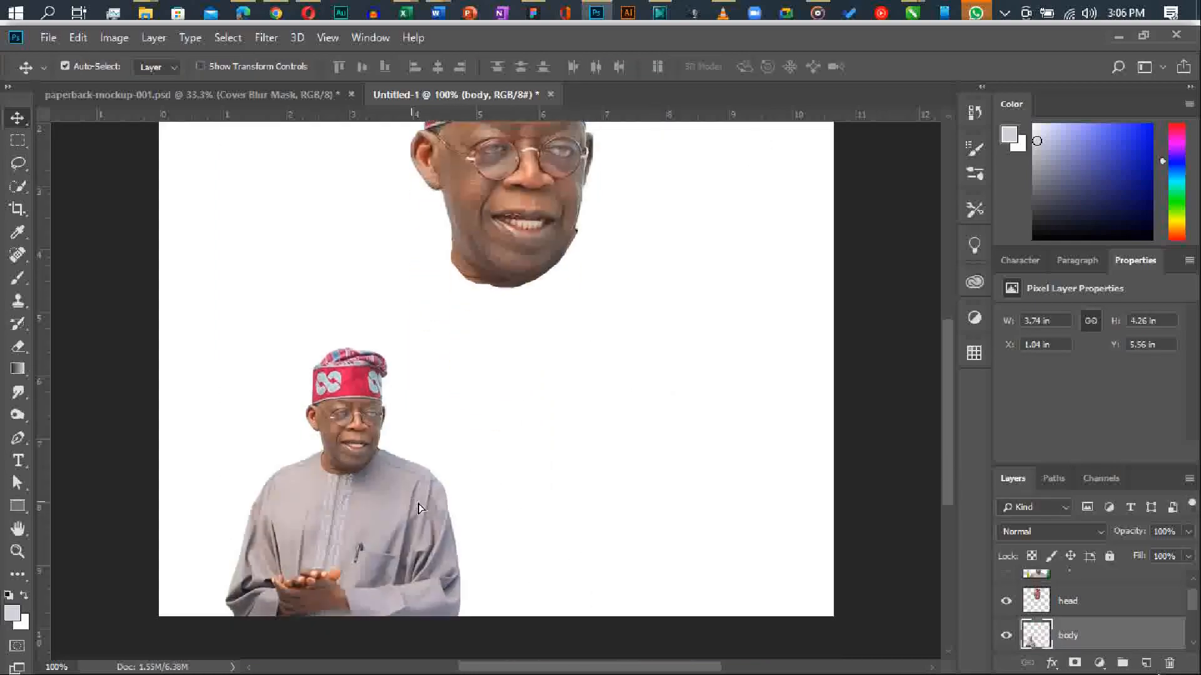
drag(374, 519, 511, 519)
drag(520, 255, 507, 453)
click(524, 491)
key(ctrl+t)
drag(597, 350, 583, 366)
key(Return)
Nudge the head so the chin and neck line up with the body's collar.
drag(465, 349, 475, 365)
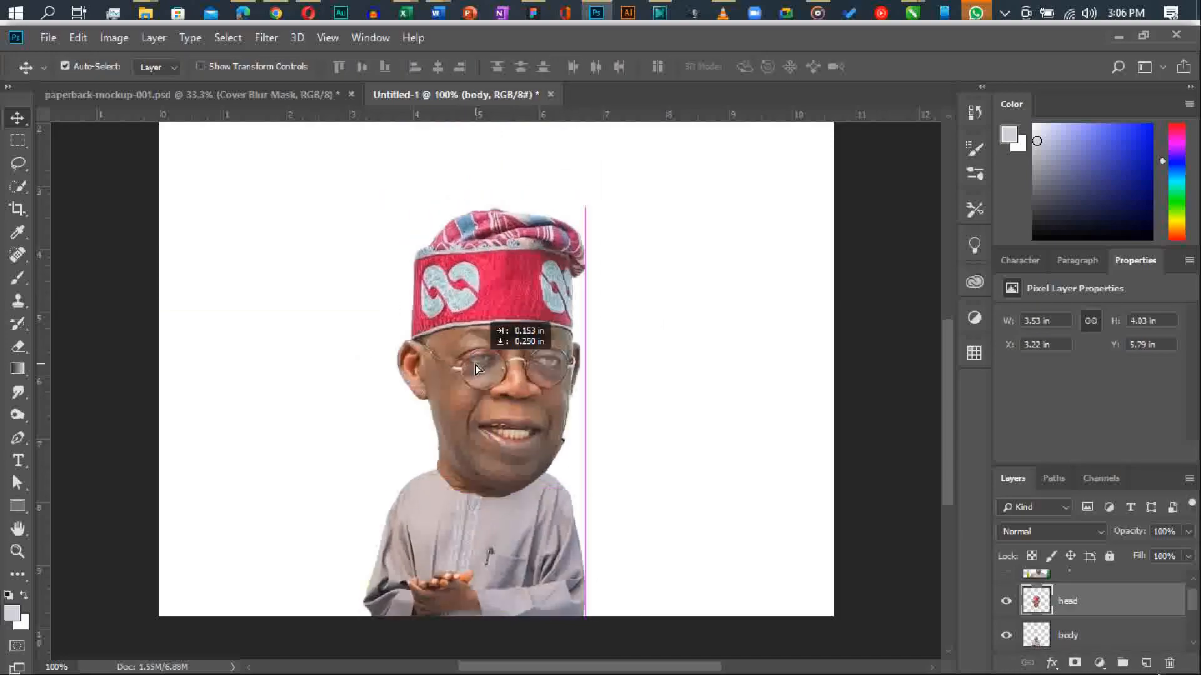
drag(475, 365, 470, 366)
click(1143, 35)
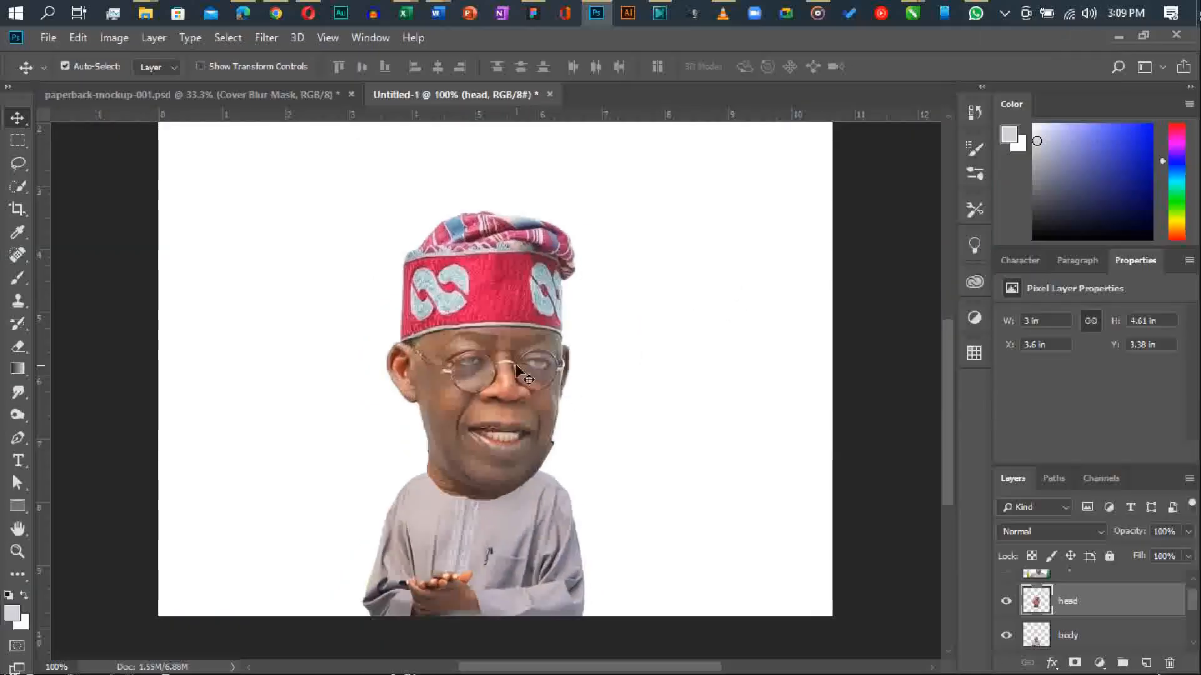
Erase the leftover dark fringe along the jaw edge at the right of the head.
key(ctrl+plus)
key(ctrl+plus)
key(e)
drag(673, 442, 639, 509)
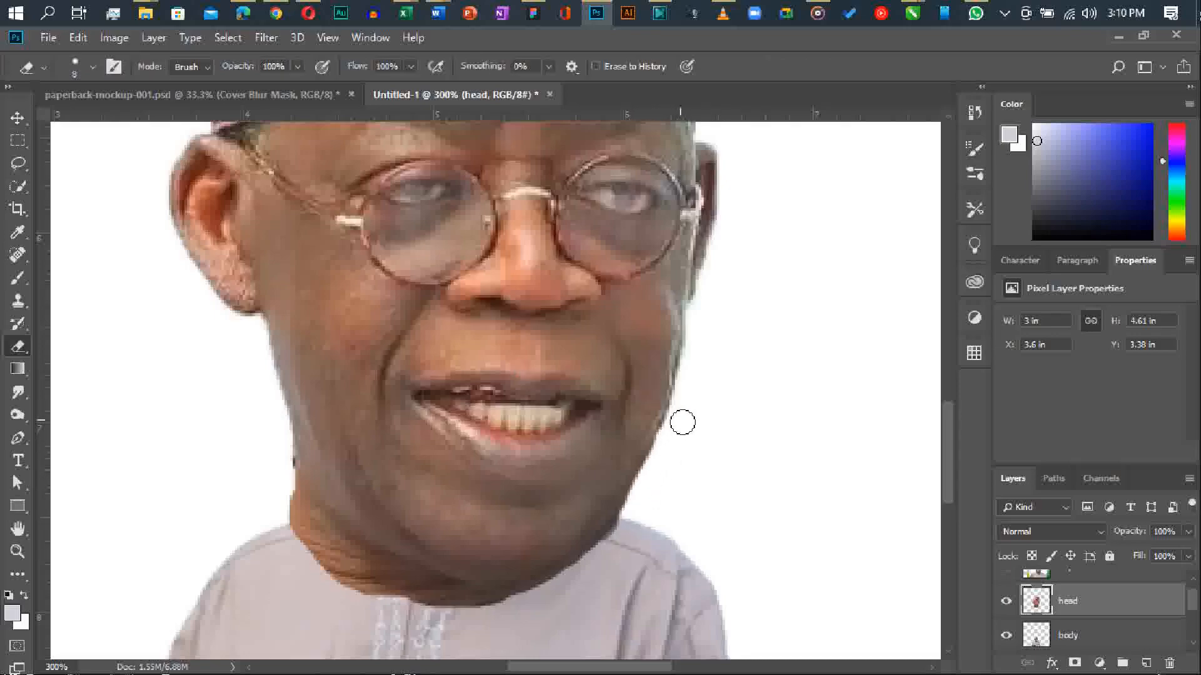
key(ctrl+minus)
key(ctrl+minus)
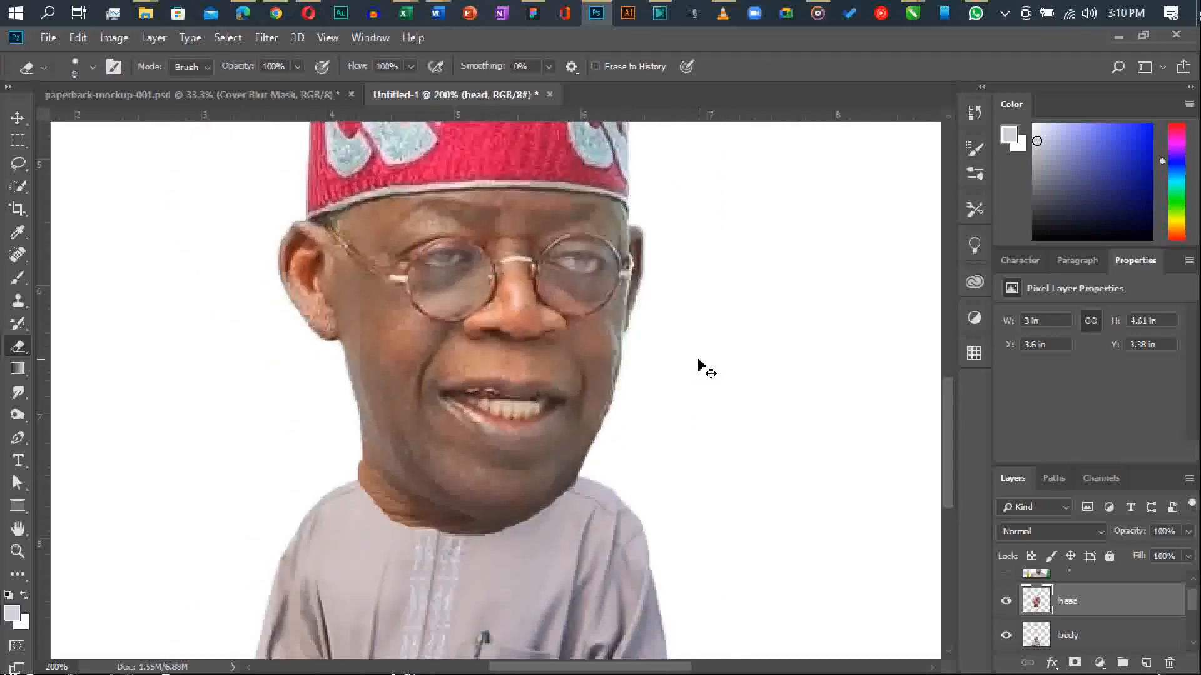
Open the head layer in Liquify and set Eye Size to 100 for both eyes.
click(267, 38)
click(326, 179)
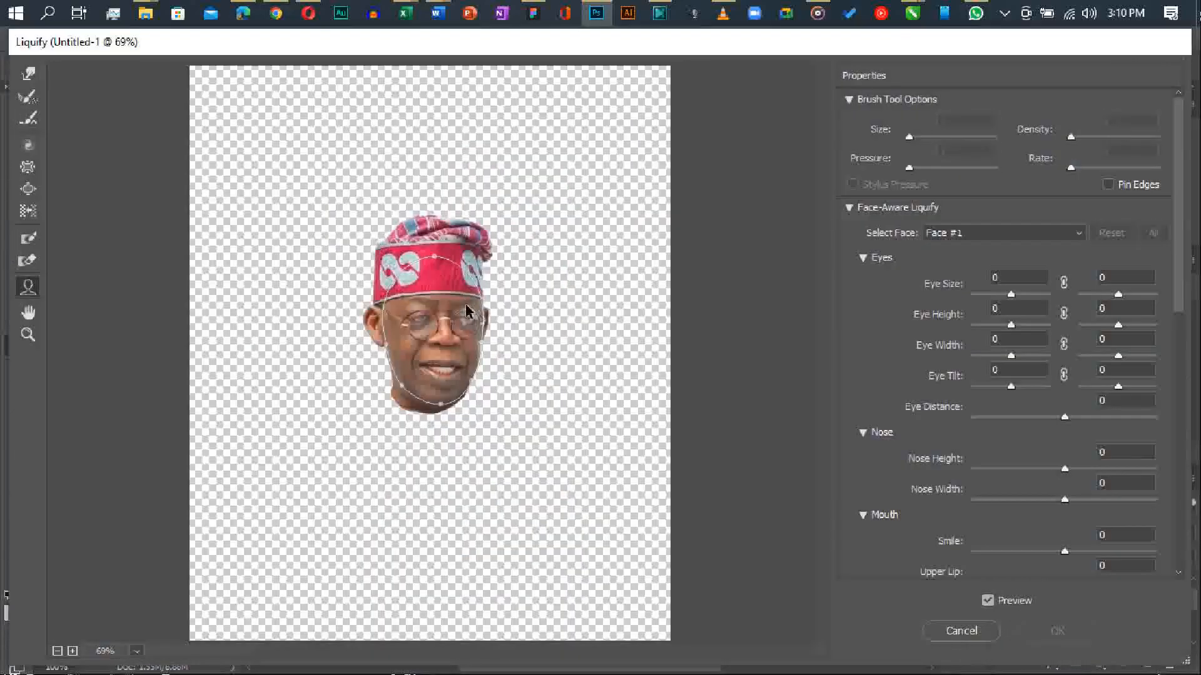
key(ctrl+plus)
key(ctrl+plus)
drag(1010, 295, 1173, 301)
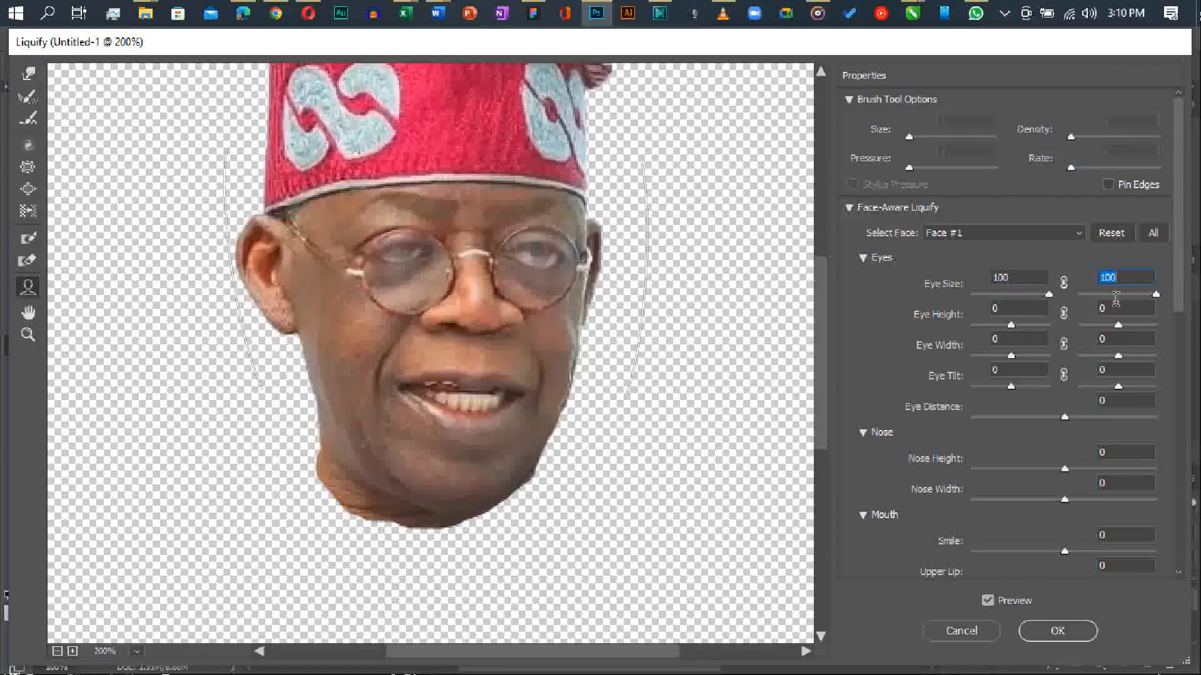
Set Eye Height to -100 for the left eye and 100 for the right, and reduce the left Eye Size to 70.
key(Tab)
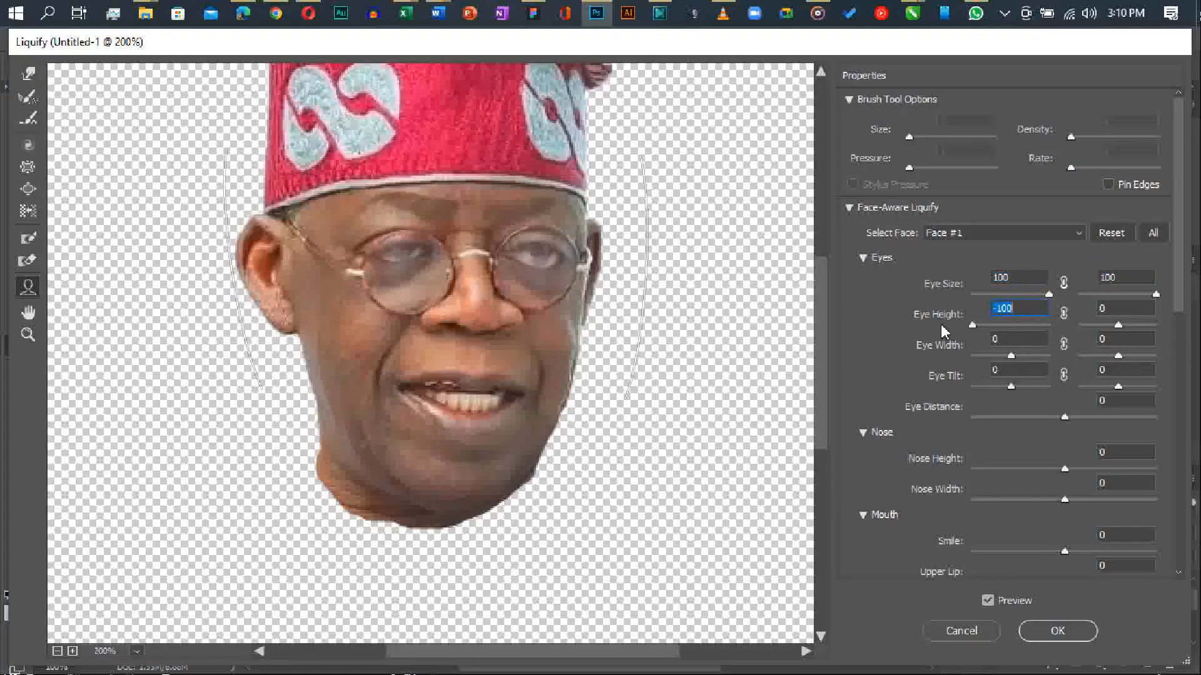
drag(1011, 325, 974, 326)
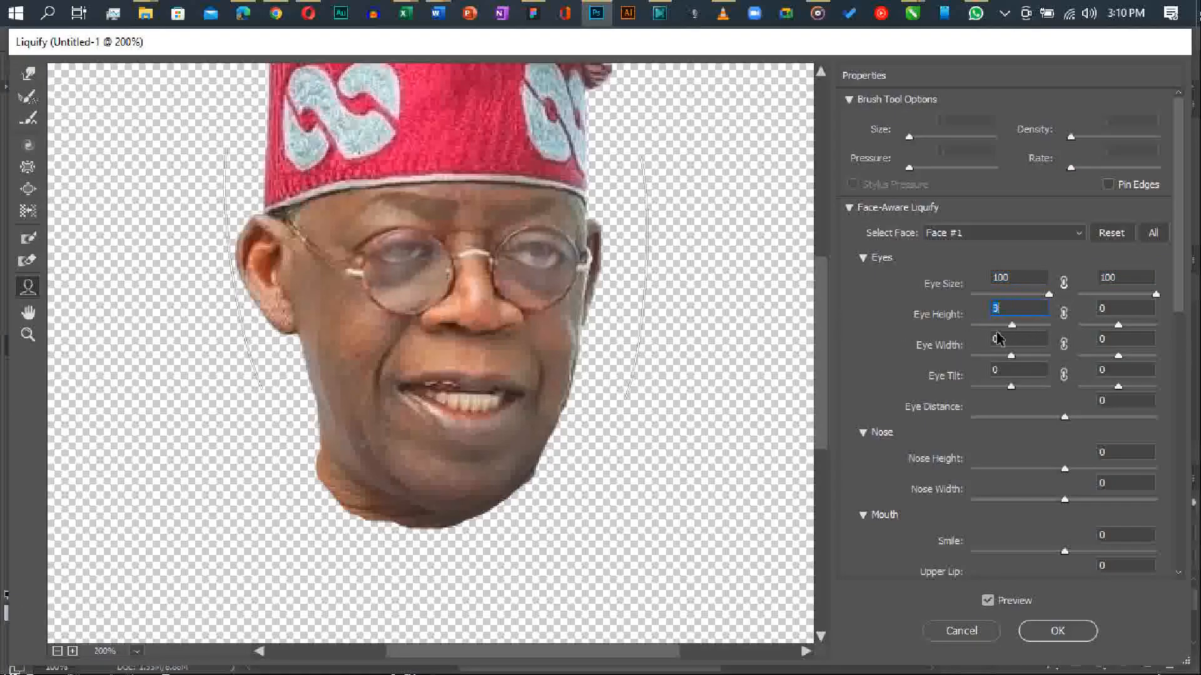
drag(1132, 328, 1182, 330)
drag(987, 330, 971, 326)
mouse_move(1048, 294)
mouse_down()
mouse_move(977, 298)
mouse_move(1037, 297)
mouse_up()
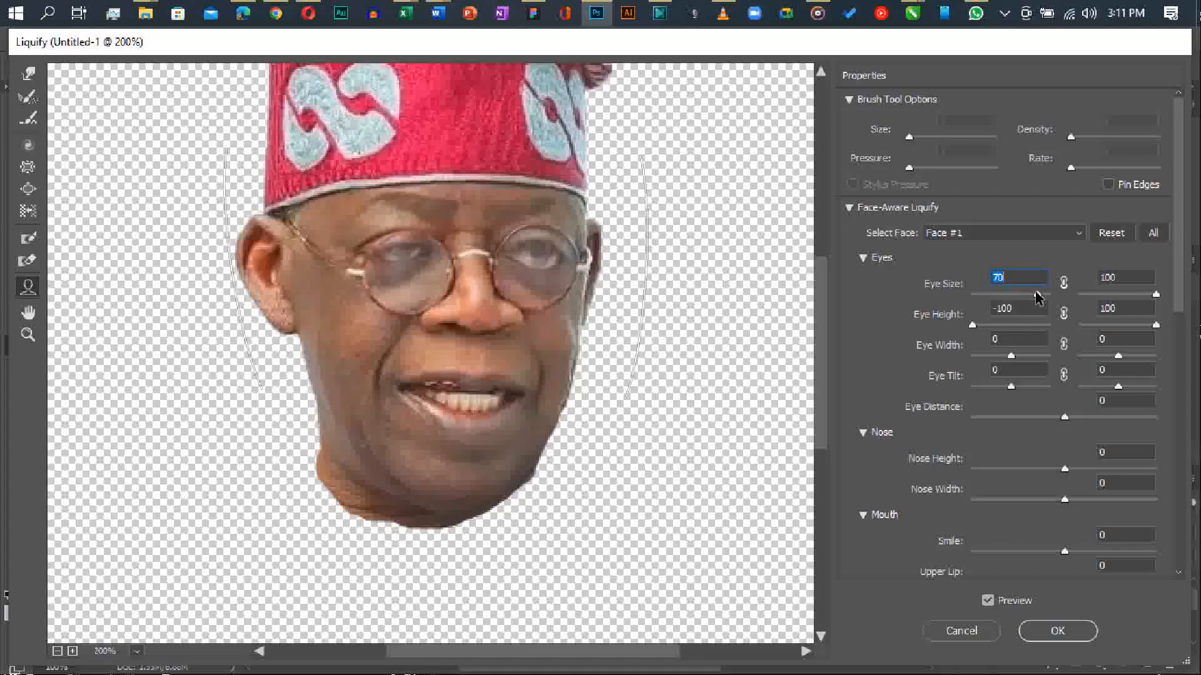
Set both Eye Tilt values to 100, Eye Distance to 66, and Nose Height and Nose Width to 100.
drag(1011, 386, 1161, 384)
drag(1065, 416, 1137, 389)
drag(1065, 469, 1198, 467)
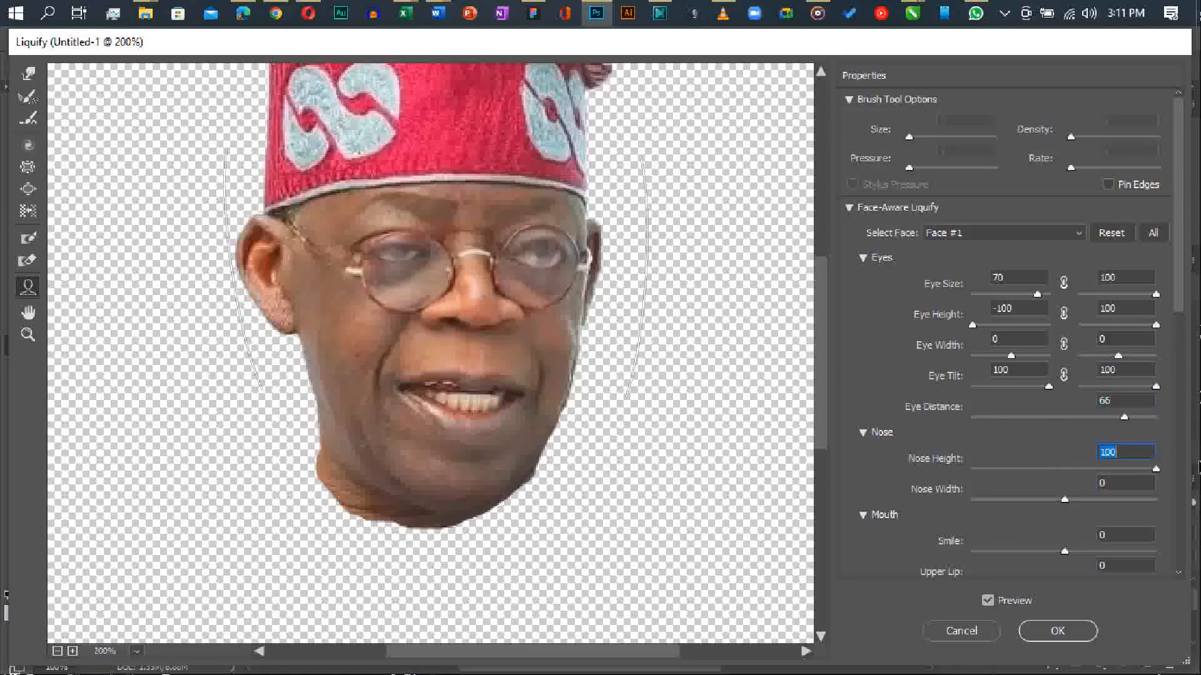
drag(1066, 499, 1163, 488)
Set the mouth's Smile to -99, Lower Lip to 100 and Mouth Width to 100.
scroll(1067, 496, down, 1)
scroll(1066, 496, down, 6)
click(1065, 173)
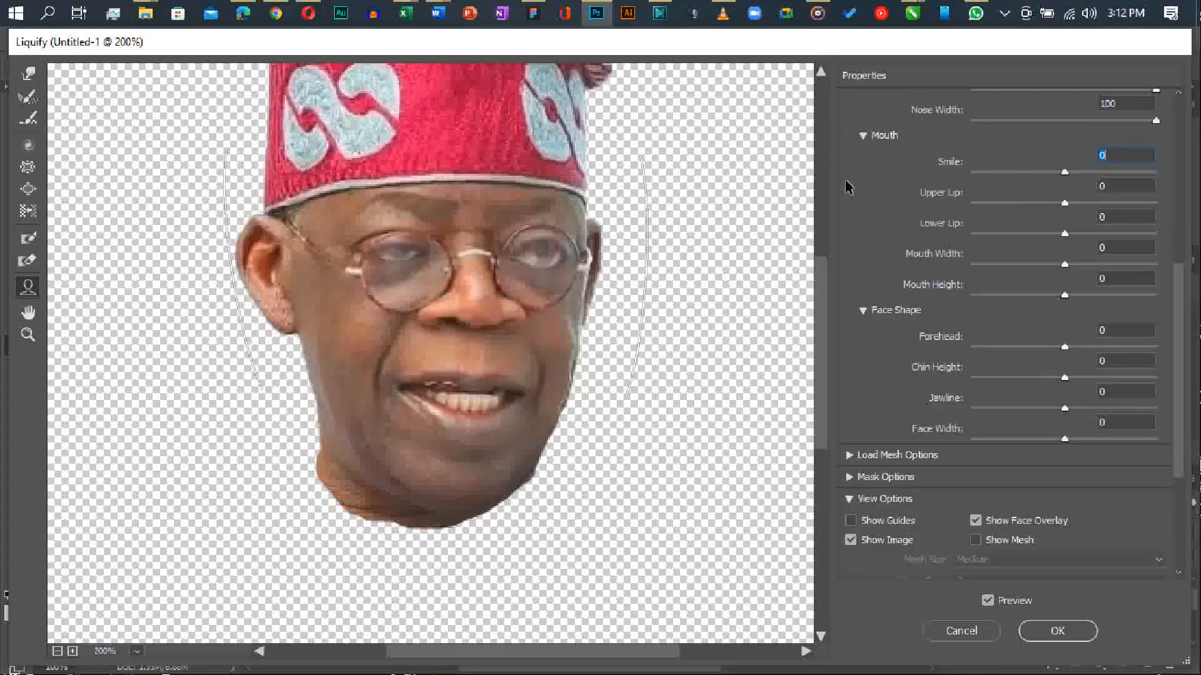
drag(1068, 177, 884, 168)
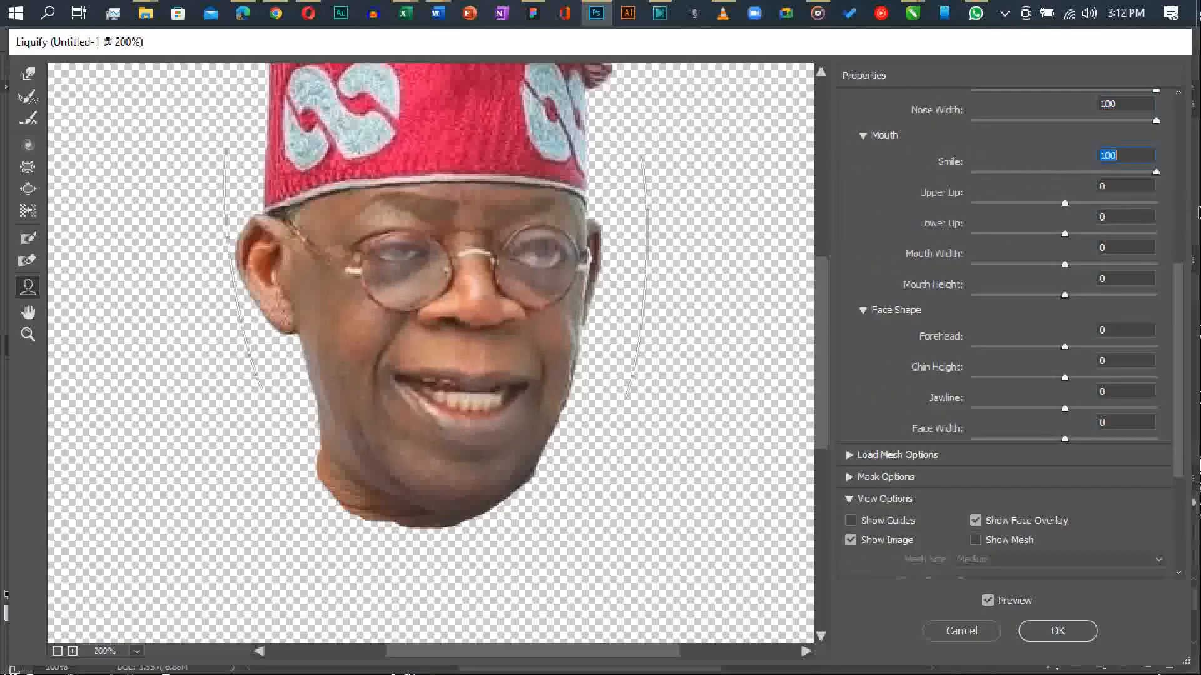
click(1065, 203)
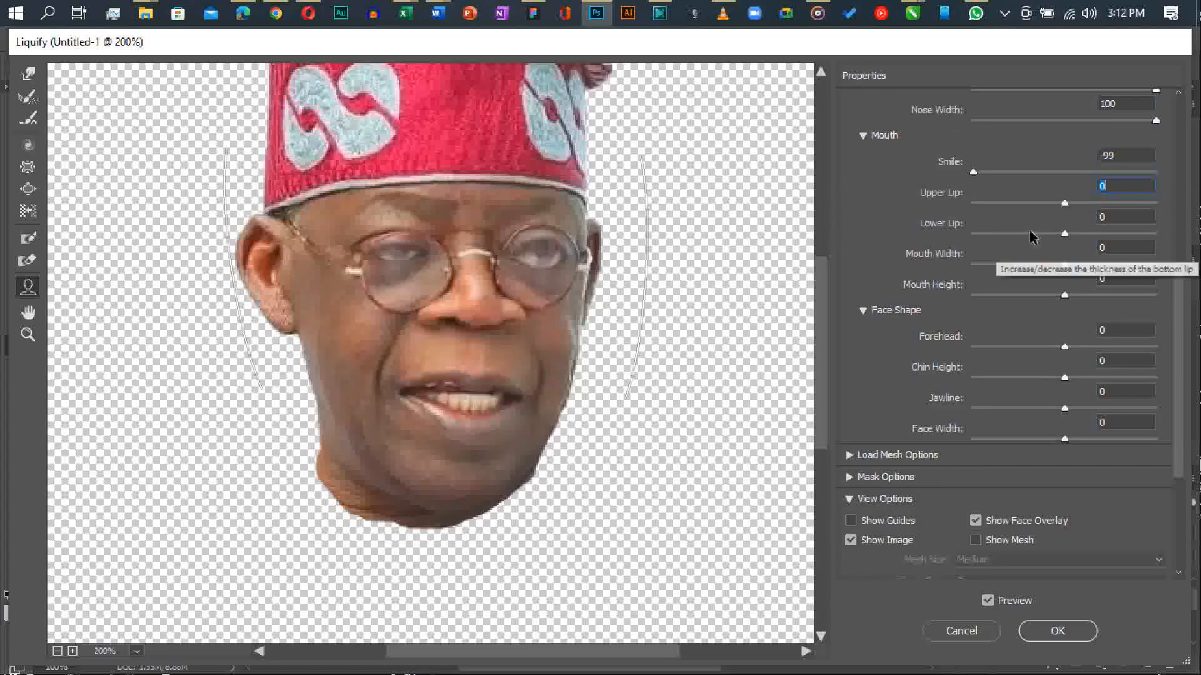
drag(1064, 236, 1189, 236)
drag(1065, 265, 1199, 266)
Set the face shape to Forehead -100, Chin Height 100, Jawline -100 and Face Width -100.
drag(1064, 347, 903, 397)
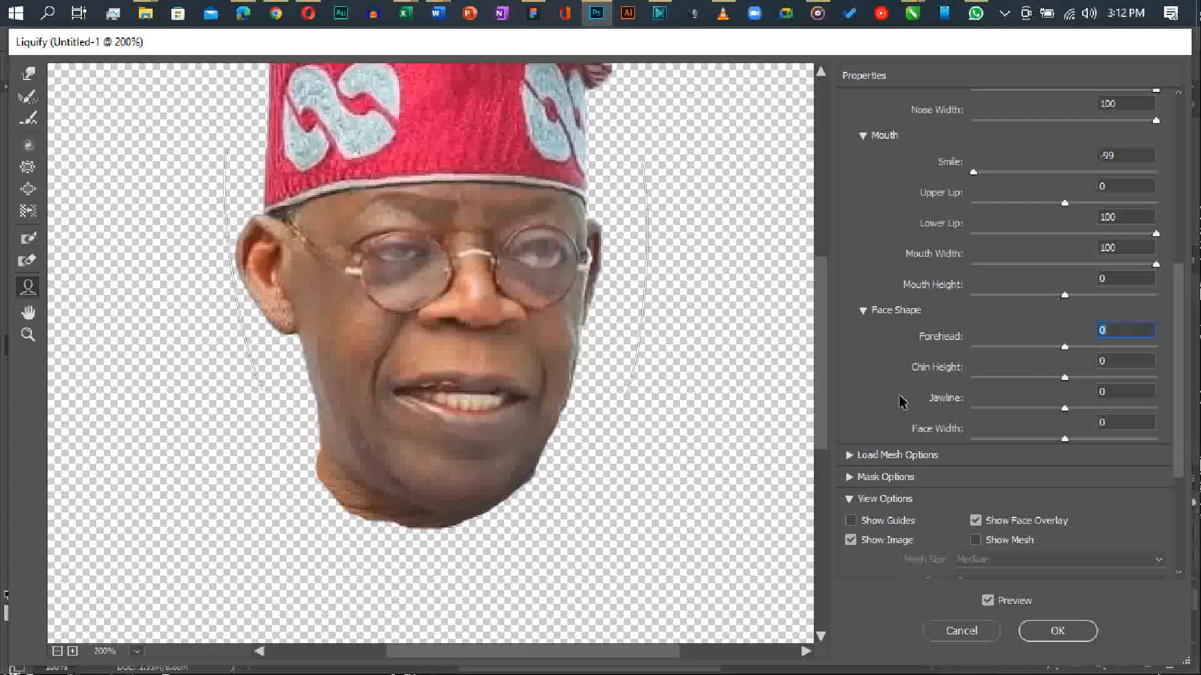
drag(1064, 378, 1198, 391)
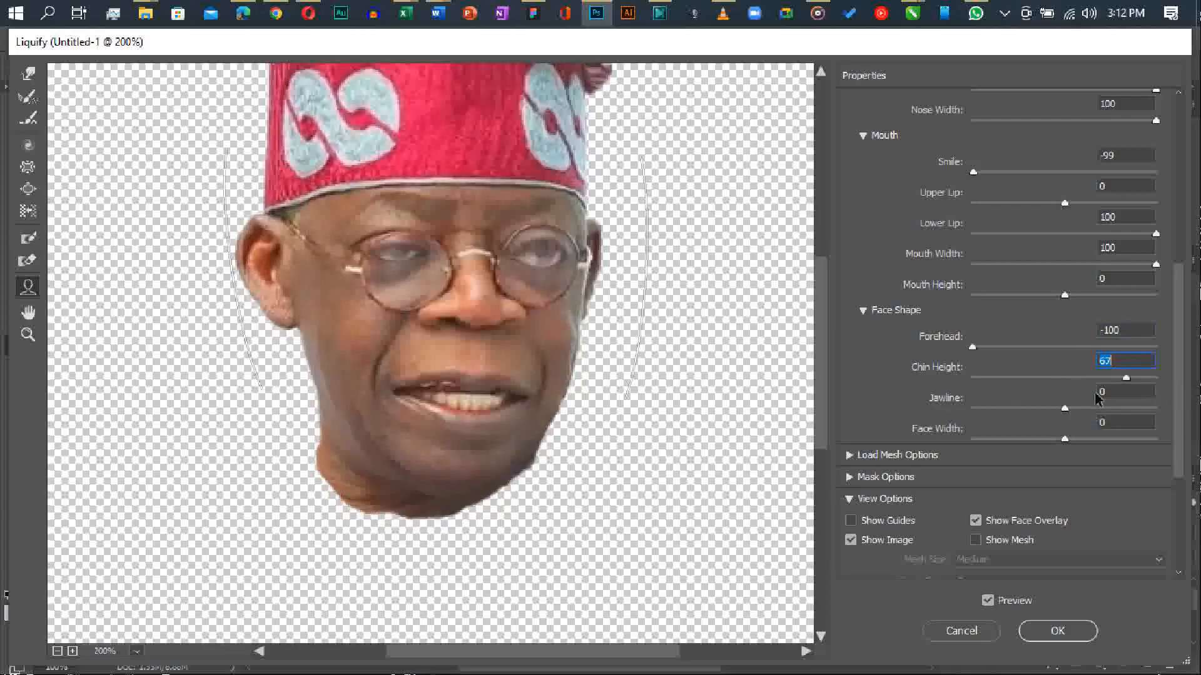
drag(1064, 409, 913, 397)
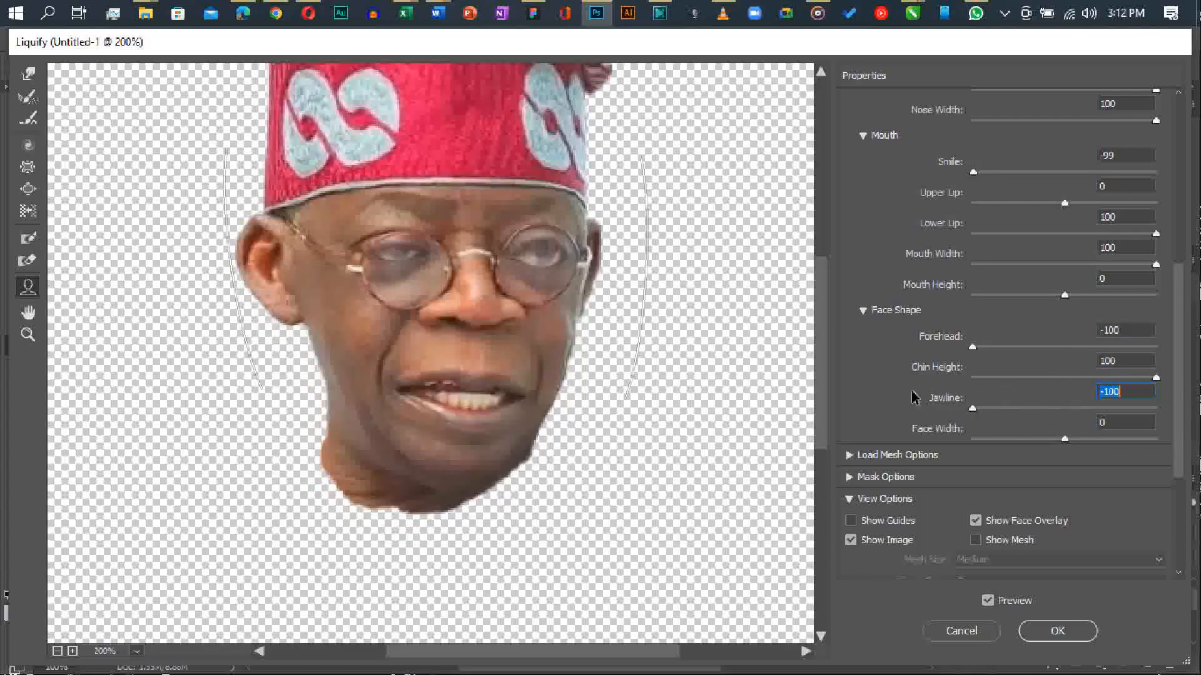
scroll(899, 397, down, 3)
drag(1064, 312, 913, 298)
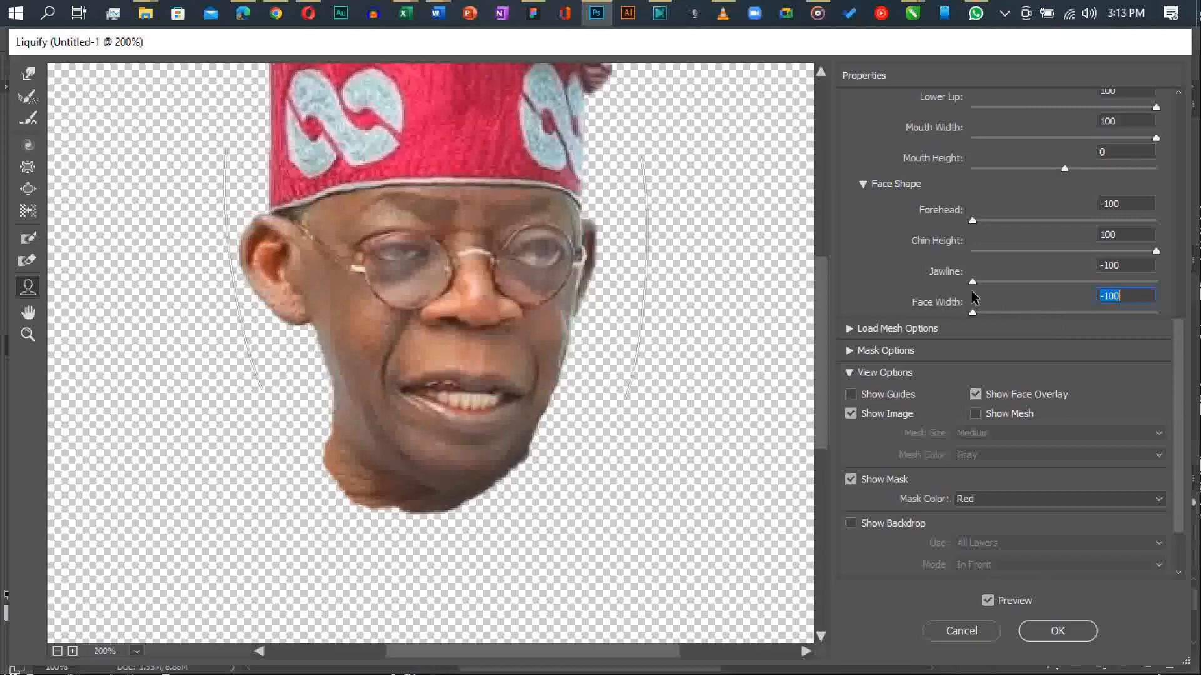
Look through the mesh and mask options and show the reference mesh over the preview.
scroll(982, 300, down, 2)
click(849, 244)
click(849, 244)
click(849, 266)
click(849, 265)
click(975, 329)
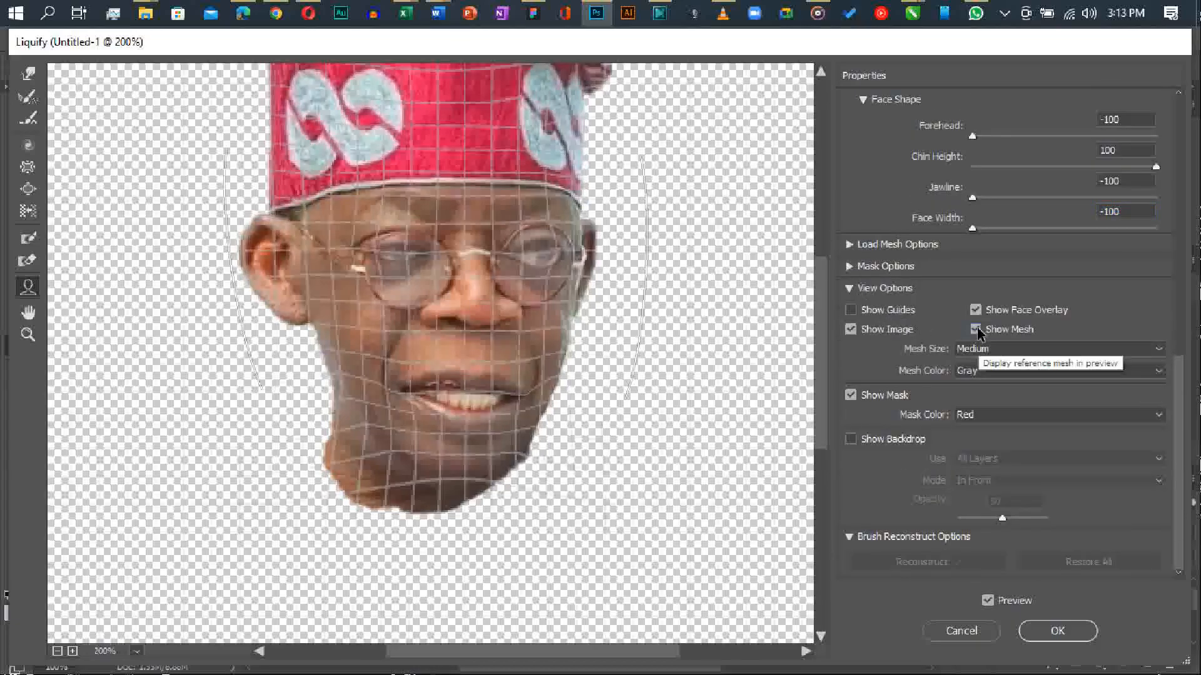
Reshape the mouth and jaw directly on the face in the preview and apply the Liquify changes.
drag(464, 393, 452, 407)
drag(546, 409, 564, 424)
drag(361, 403, 343, 311)
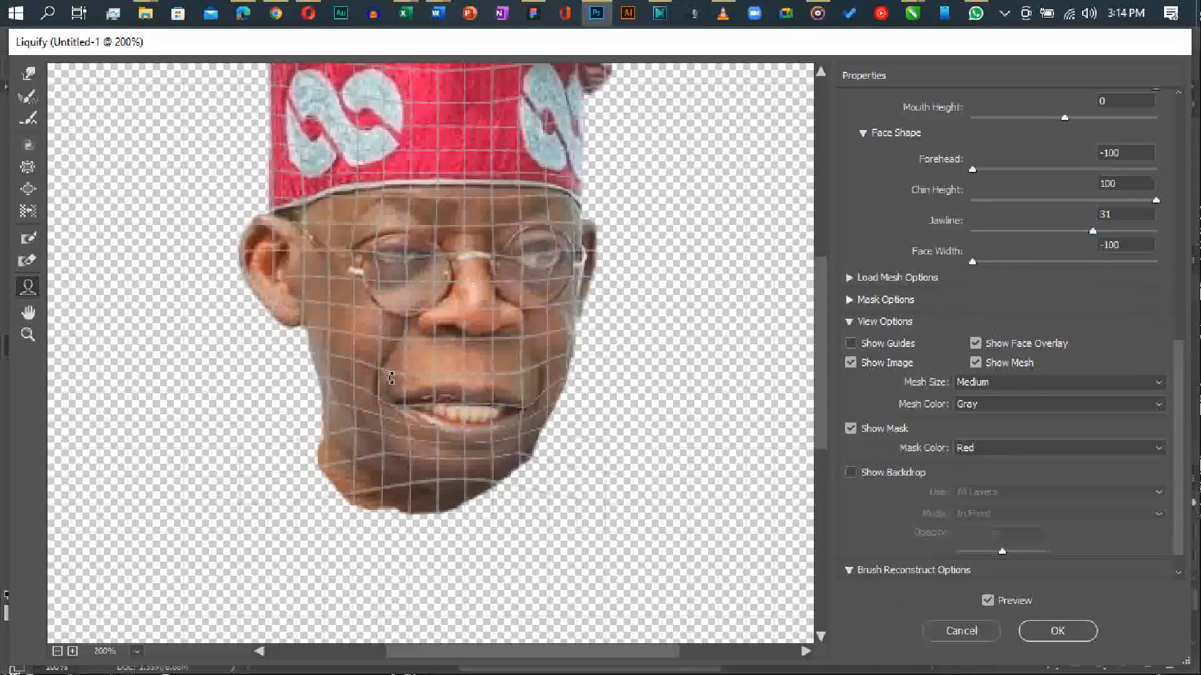
drag(535, 421, 549, 452)
click(1051, 630)
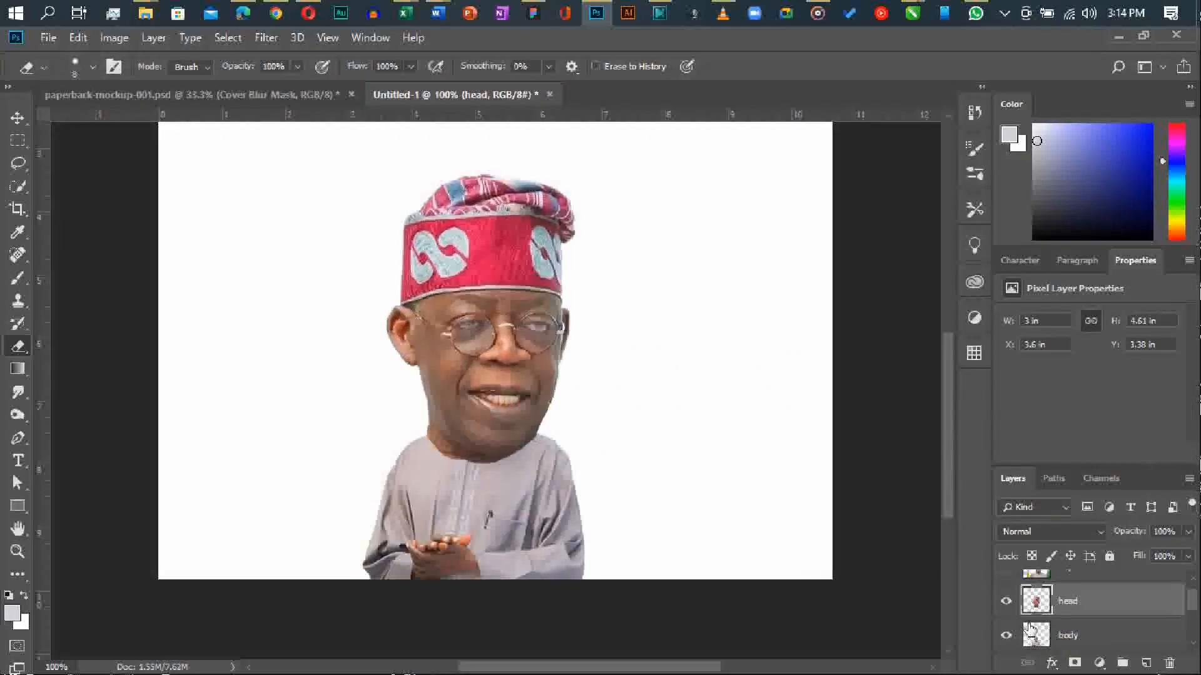
Compare the head before and after Liquify, and toggle Layer 3's visibility to check against the original cut-out.
key(ctrl+z)
key(ctrl+z)
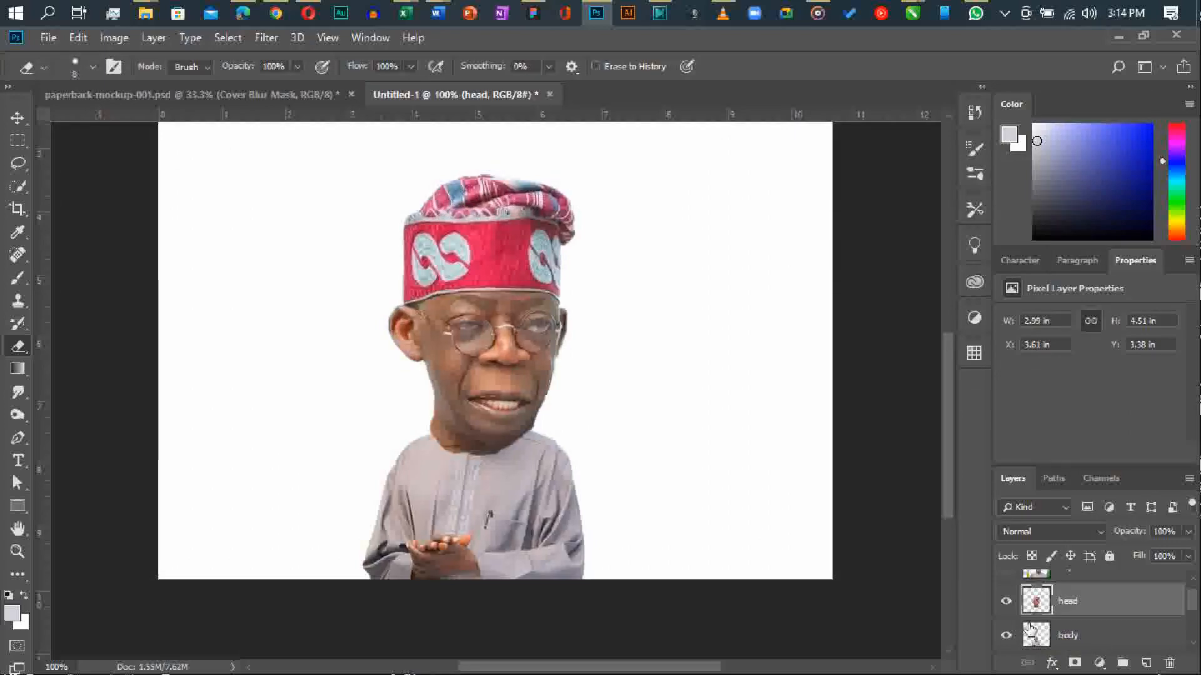
scroll(1029, 626, down, 2)
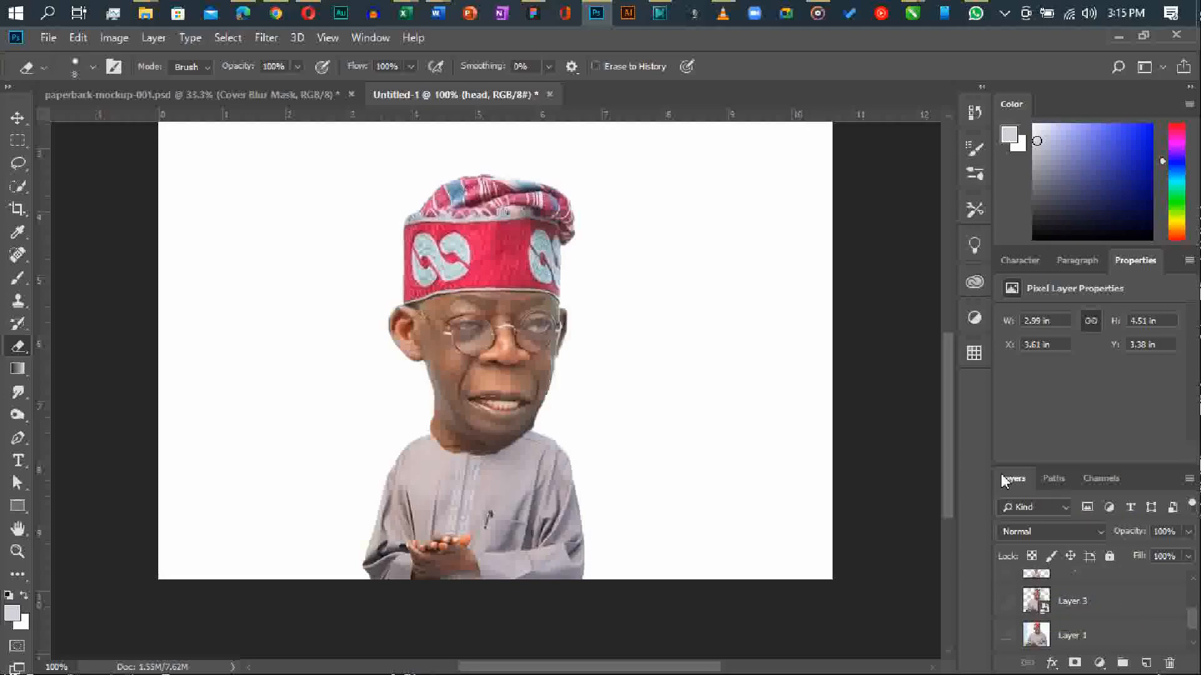
key(v)
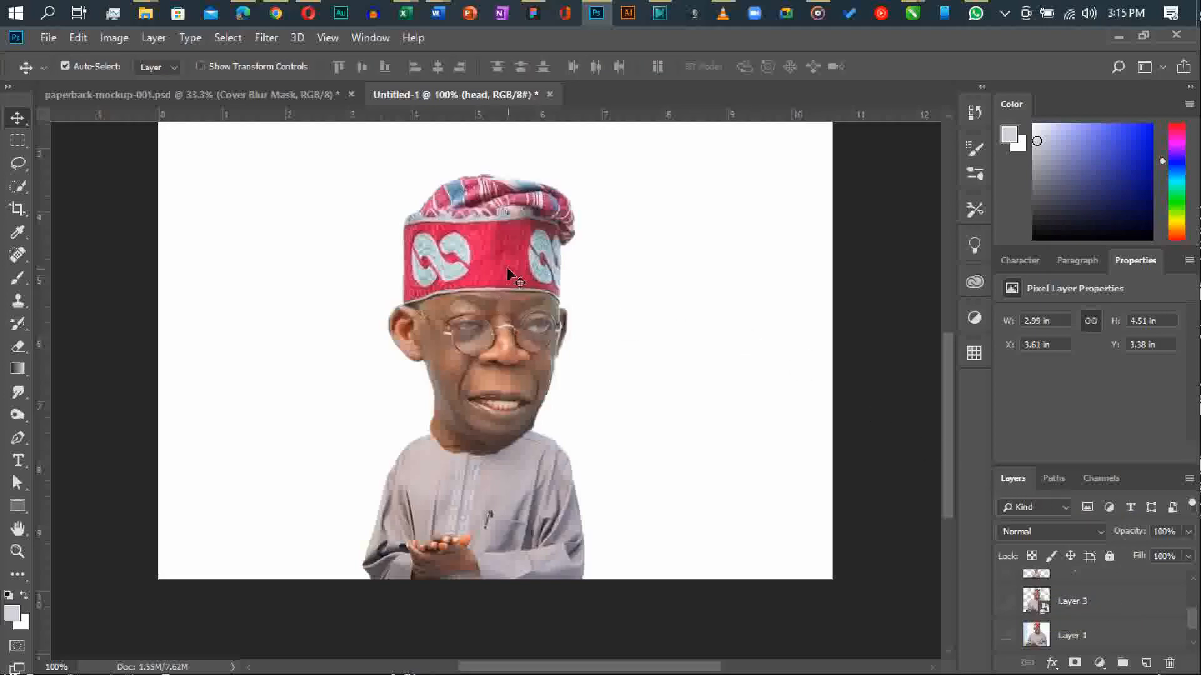
scroll(506, 277, up, 2)
scroll(505, 276, down, 1)
click(1007, 603)
click(1007, 604)
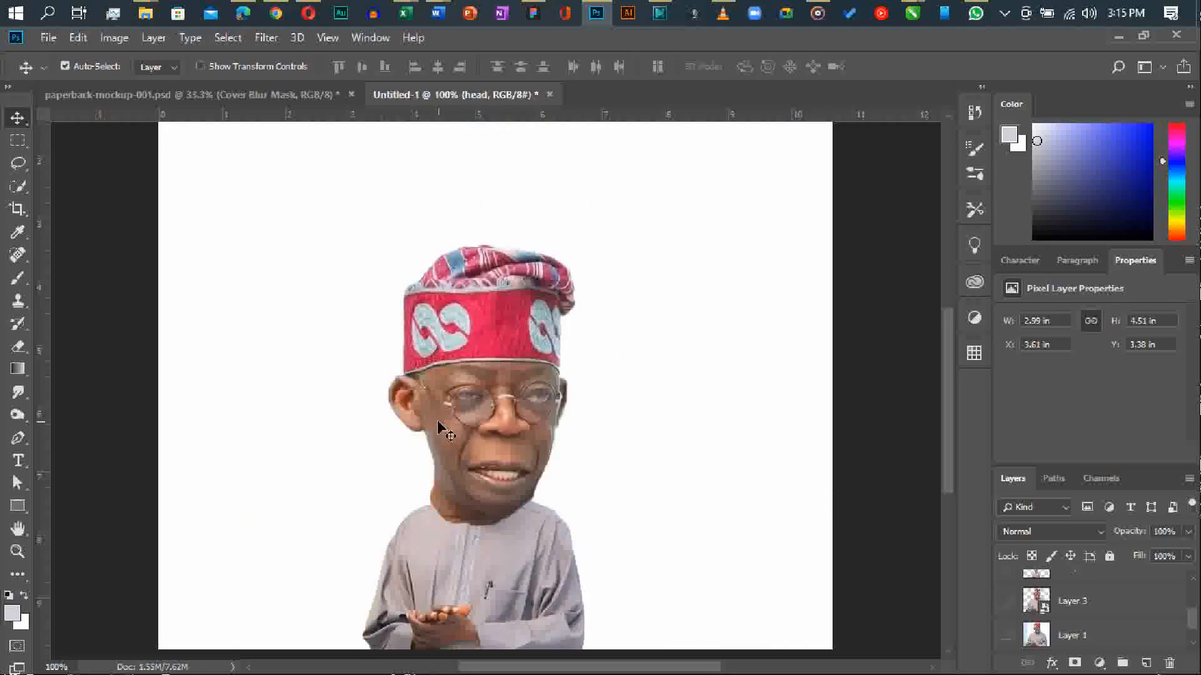
Lasso the ear at the left of the head and copy it to a new layer.
key(ctrl+plus)
key(ctrl+plus)
key(l)
mouse_move(203, 330)
mouse_down()
mouse_move(259, 368)
mouse_move(271, 463)
mouse_move(174, 442)
mouse_up()
drag(203, 334, 204, 331)
key(ctrl+j)
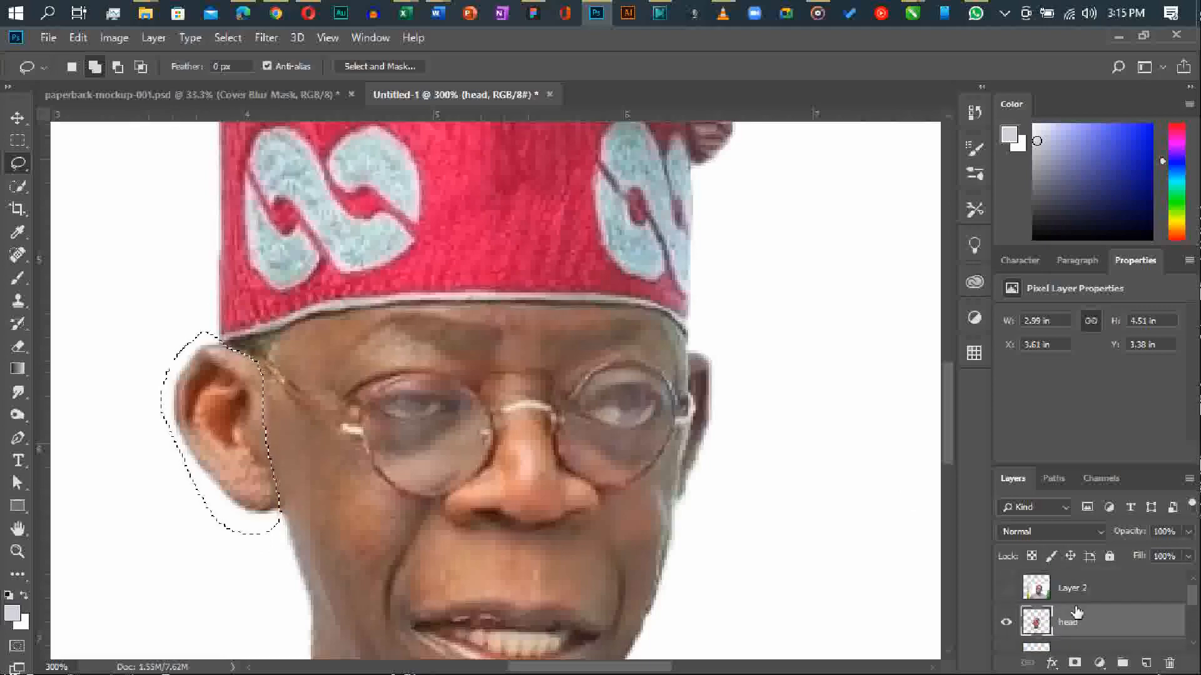
Enlarge the copied ear at the left of the head with Free Transform and fit it against the face.
key(ctrl+t)
drag(225, 527, 317, 599)
drag(308, 315, 278, 300)
drag(239, 388, 232, 365)
drag(279, 272, 291, 278)
key(Return)
key(ctrl+1)
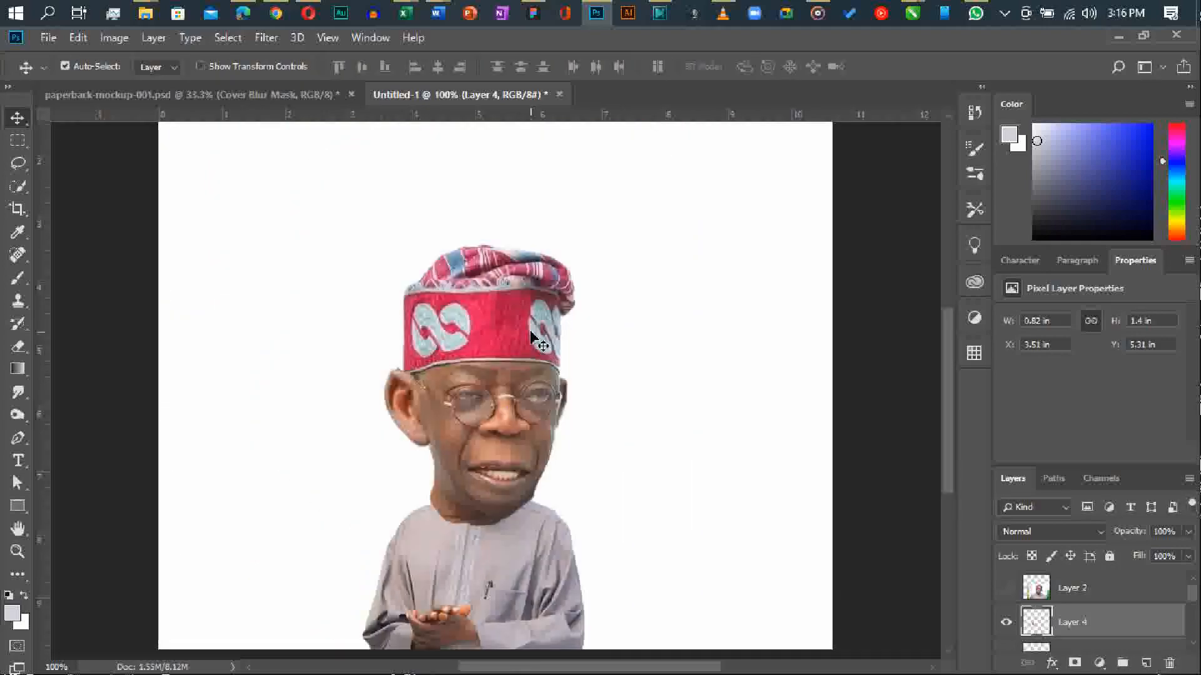
Lasso the ear at the right of the head and copy it from the head layer to a new layer.
key(e)
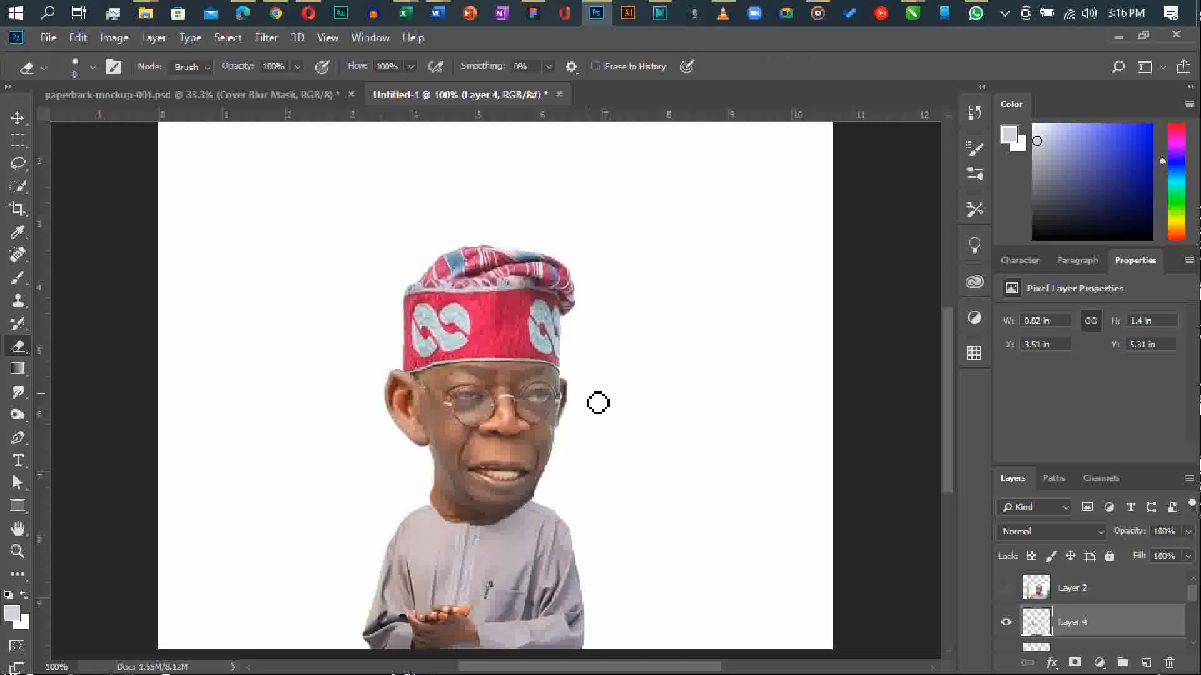
key(ctrl+plus)
key(ctrl+plus)
key(l)
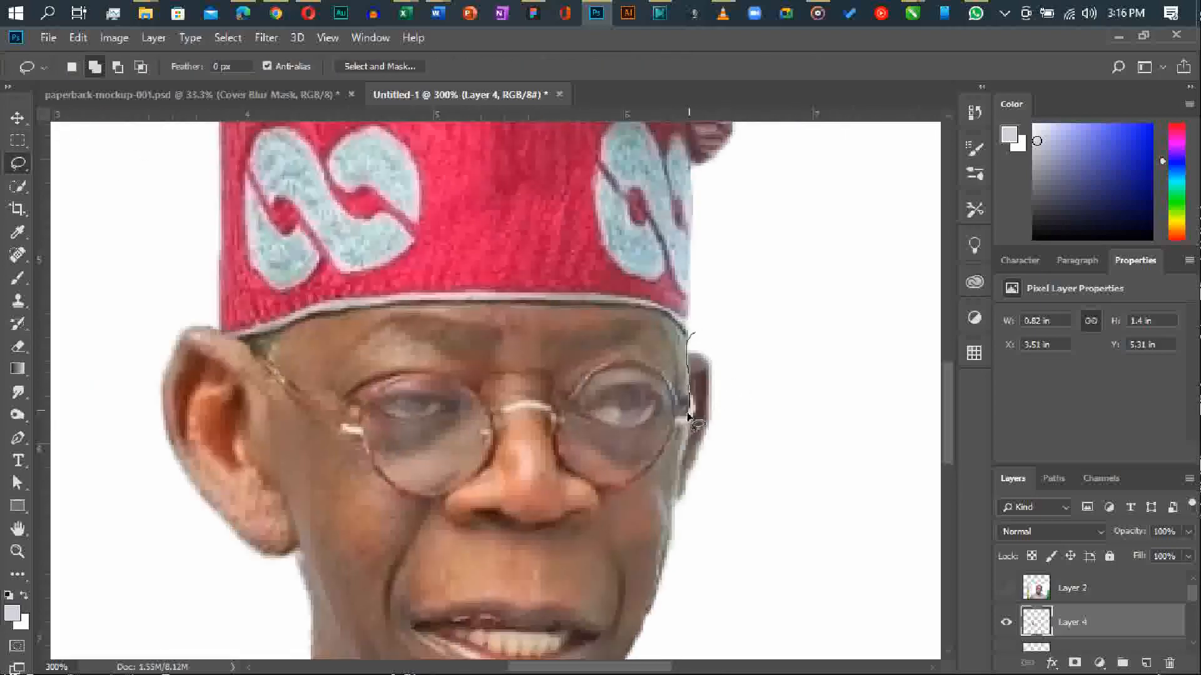
mouse_move(676, 494)
mouse_down()
mouse_move(722, 476)
mouse_move(692, 335)
mouse_up()
key(v)
click(644, 334)
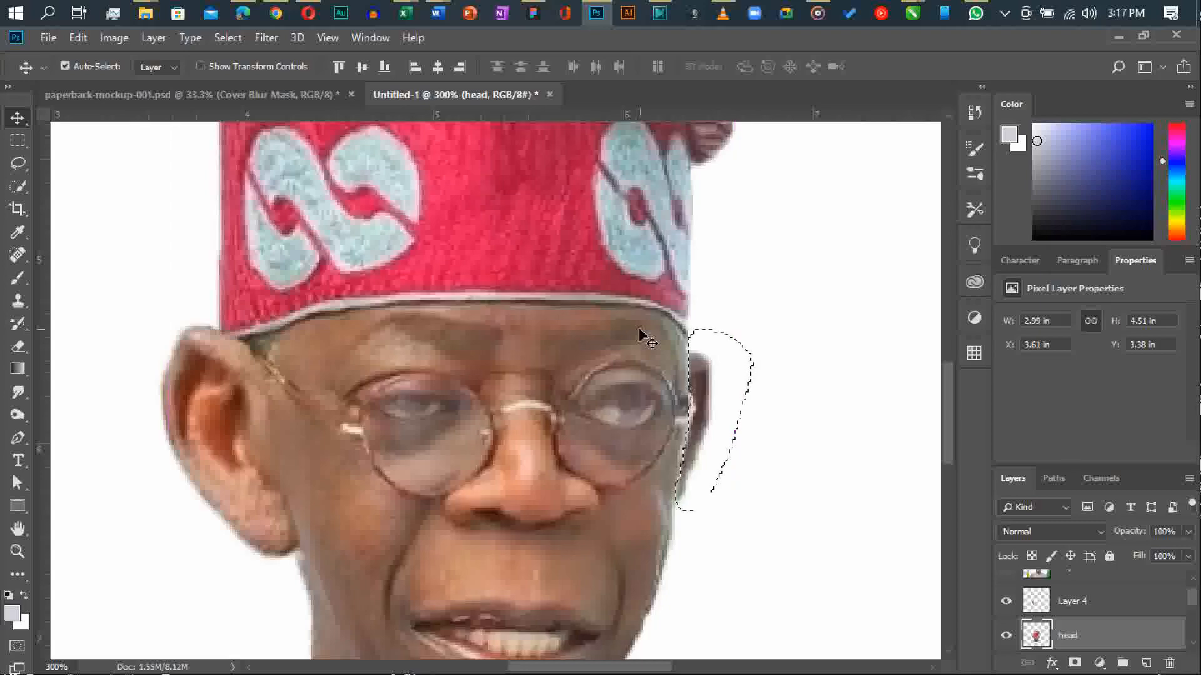
key(ctrl+j)
Enlarge the copied right-hand ear with Free Transform and nudge it into place against the head.
key(ctrl+t)
drag(710, 509, 724, 529)
drag(724, 326, 725, 312)
drag(724, 528, 729, 544)
drag(729, 308, 732, 299)
key(Return)
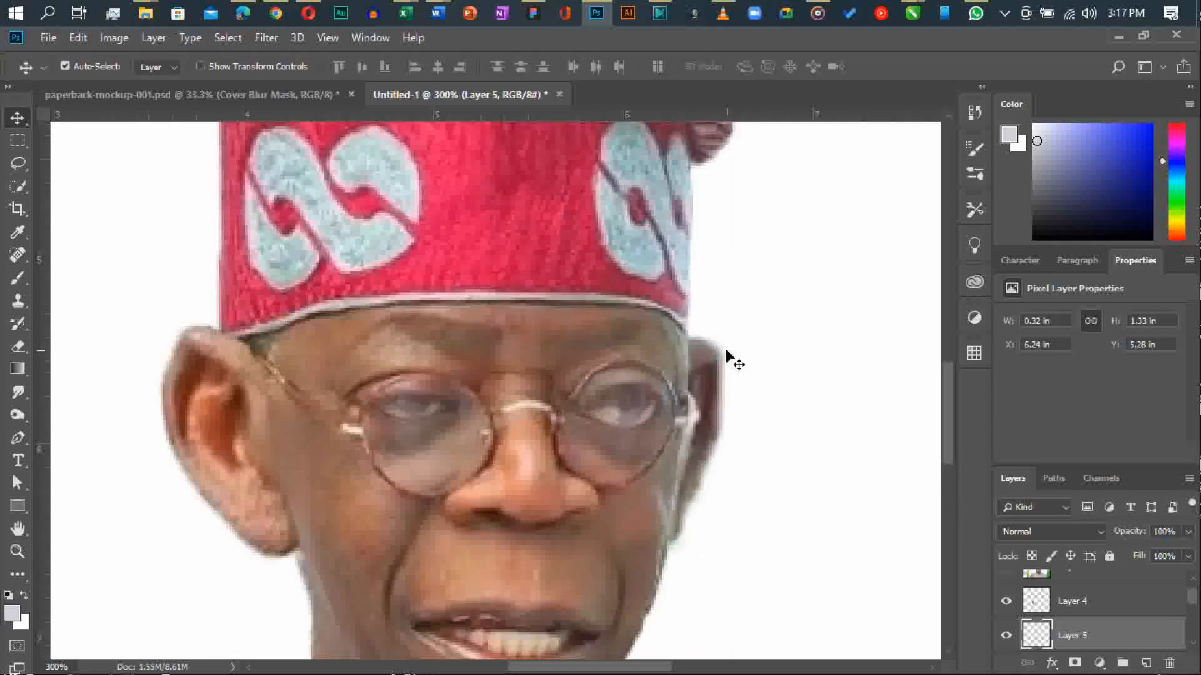
key(Up)
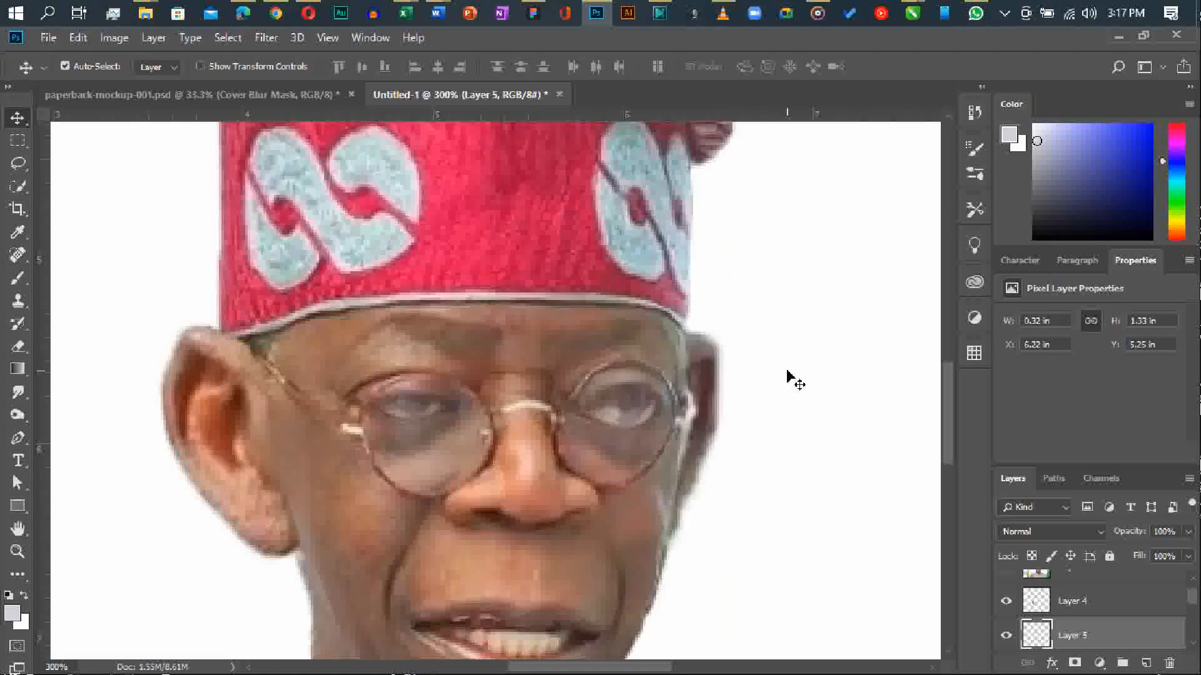
scroll(788, 375, down, 3)
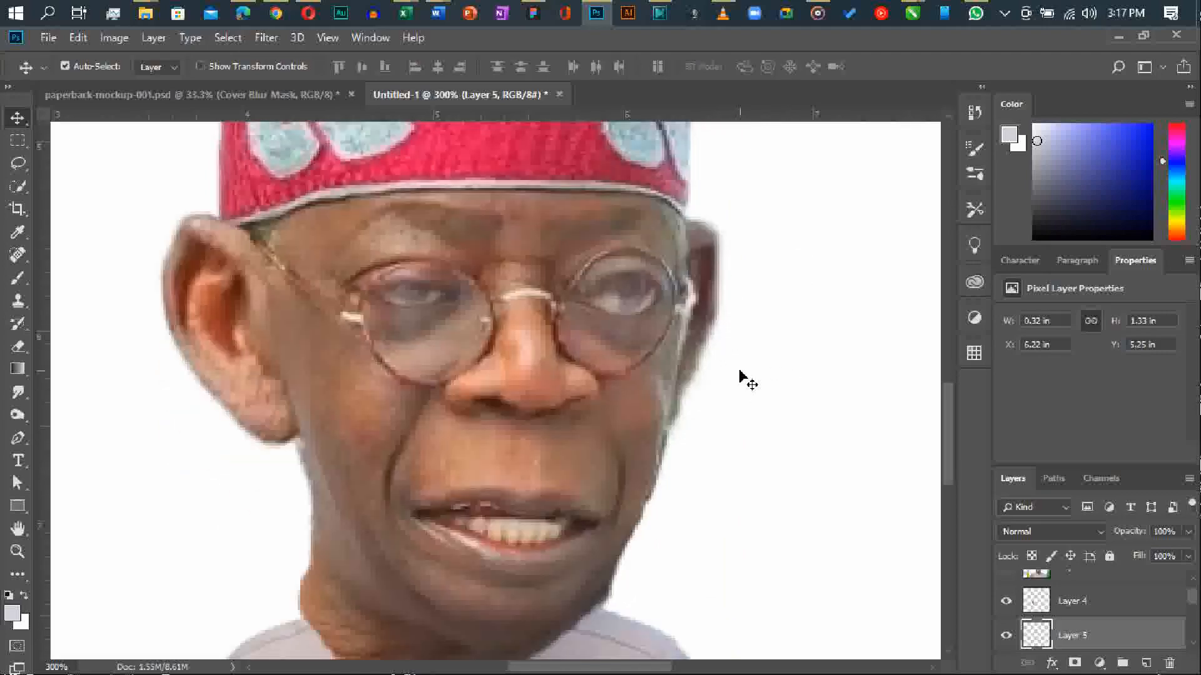
key(ctrl+1)
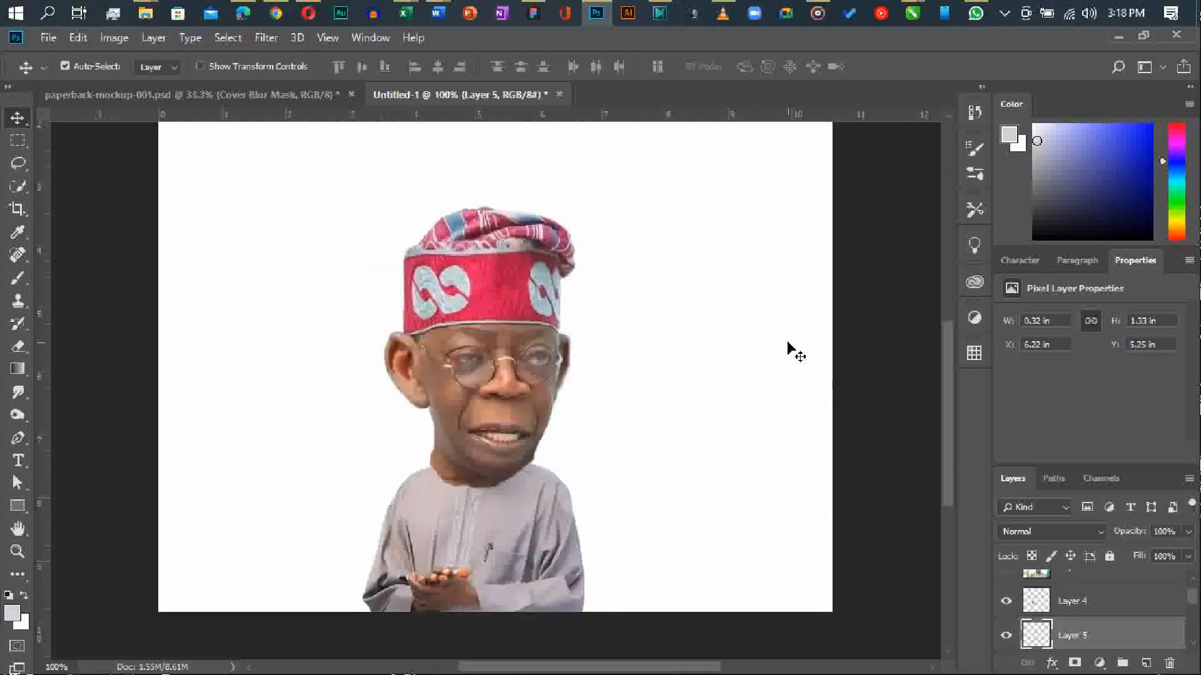
Start Puppet Warp on the head layer and place pins around the face, jaw and cap band to anchor them.
click(521, 258)
click(114, 38)
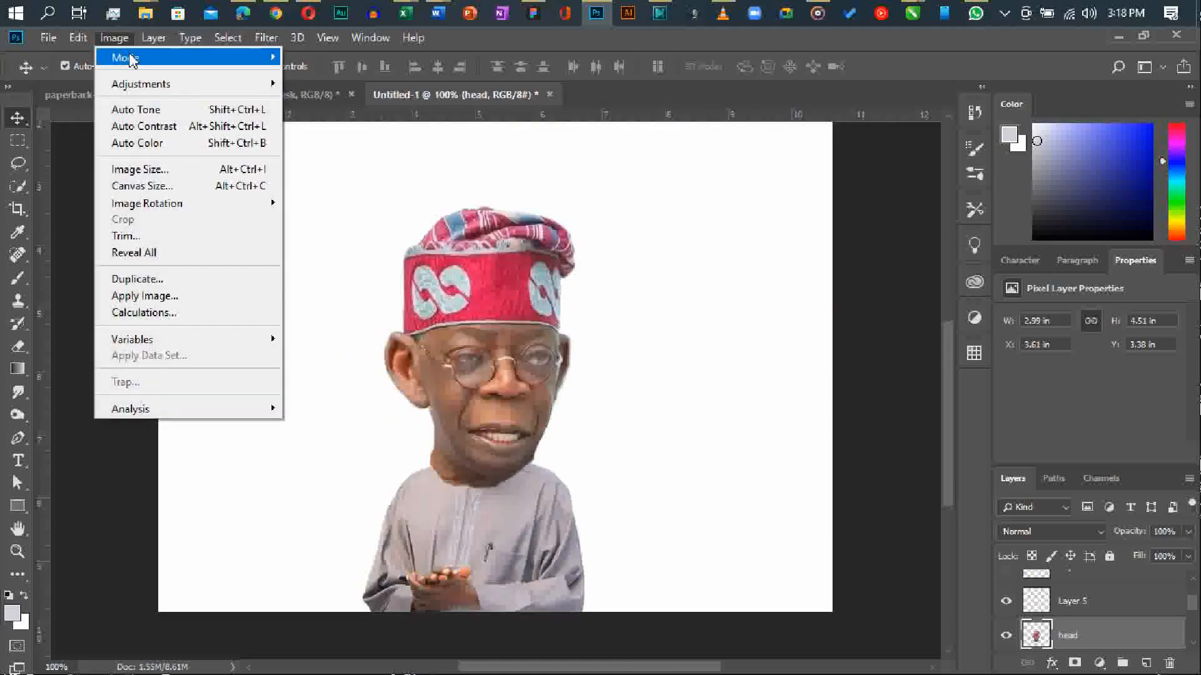
mouse_move(77, 43)
click(142, 368)
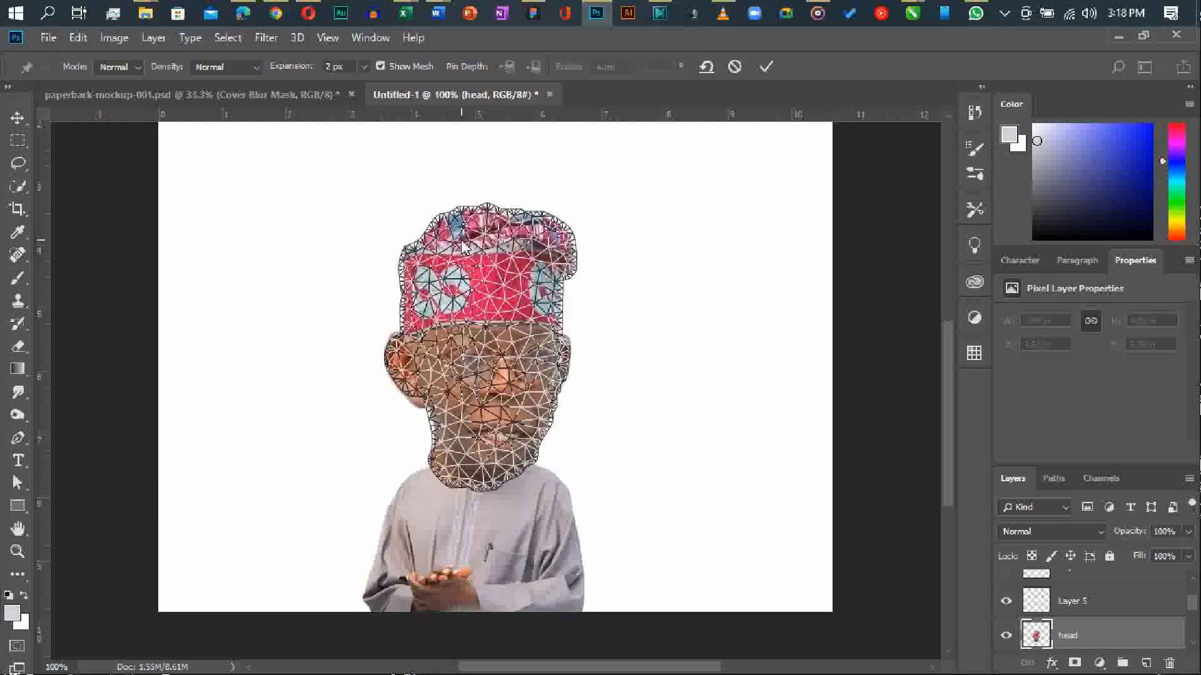
click(436, 237)
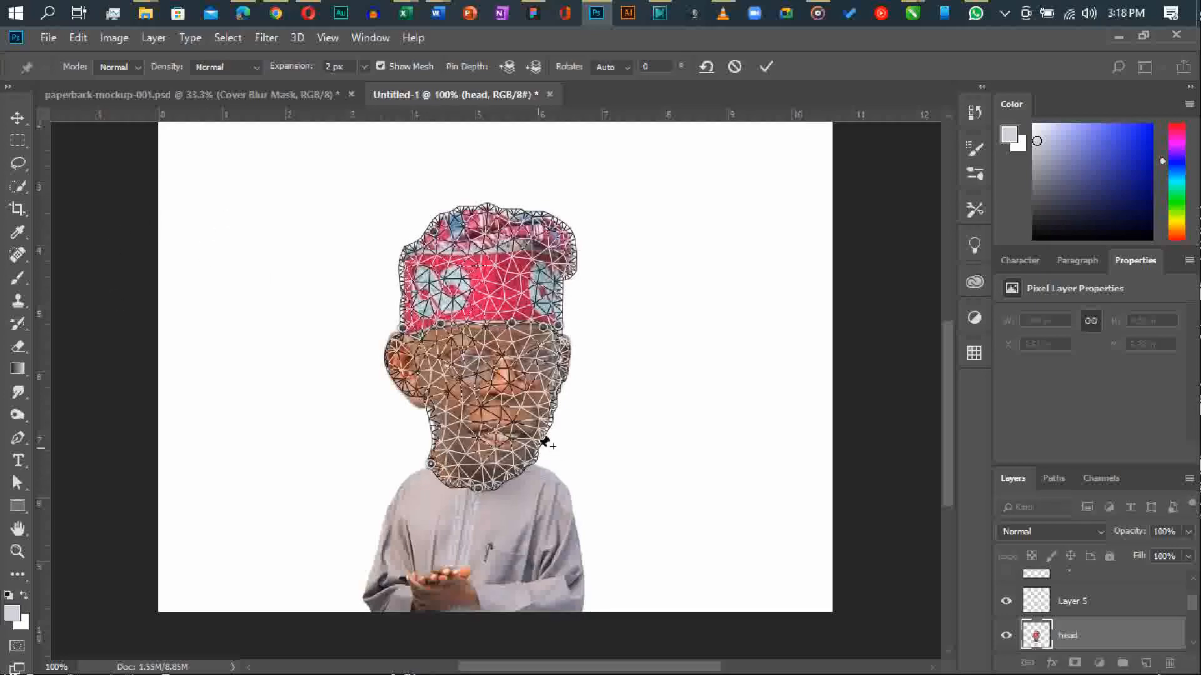
click(520, 248)
click(549, 253)
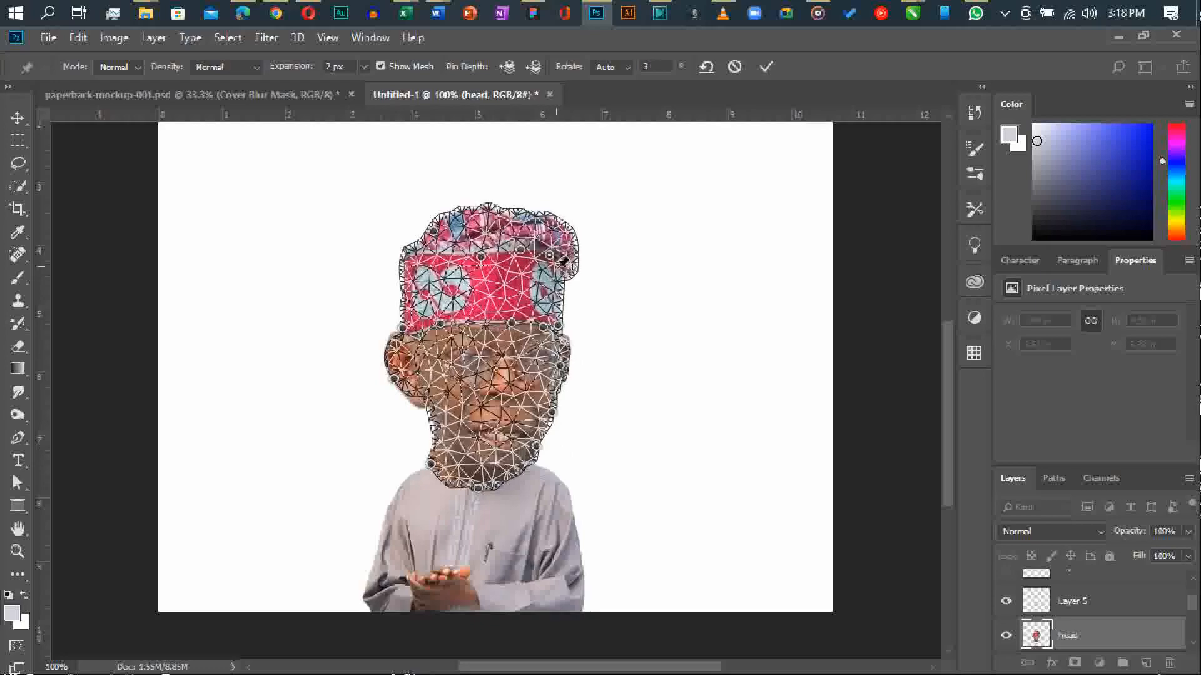
click(557, 283)
click(557, 307)
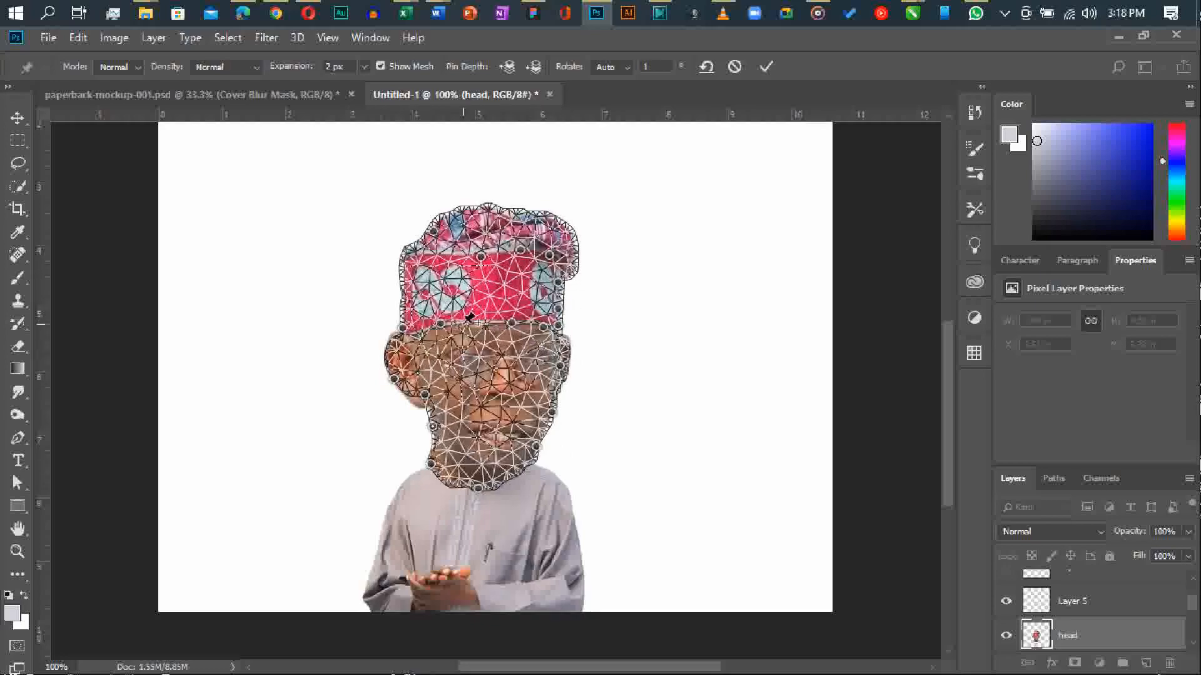
Pull the drooping right end of the cap outward and down with Puppet Warp pins.
drag(571, 244, 600, 264)
click(576, 252)
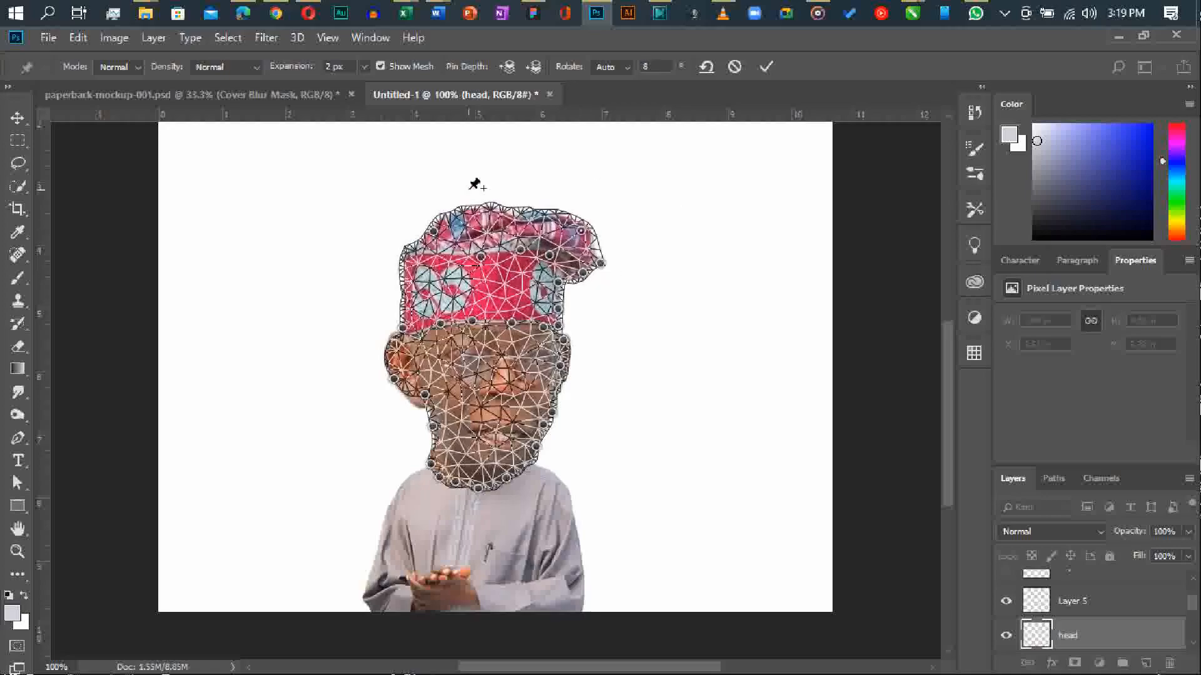
click(461, 207)
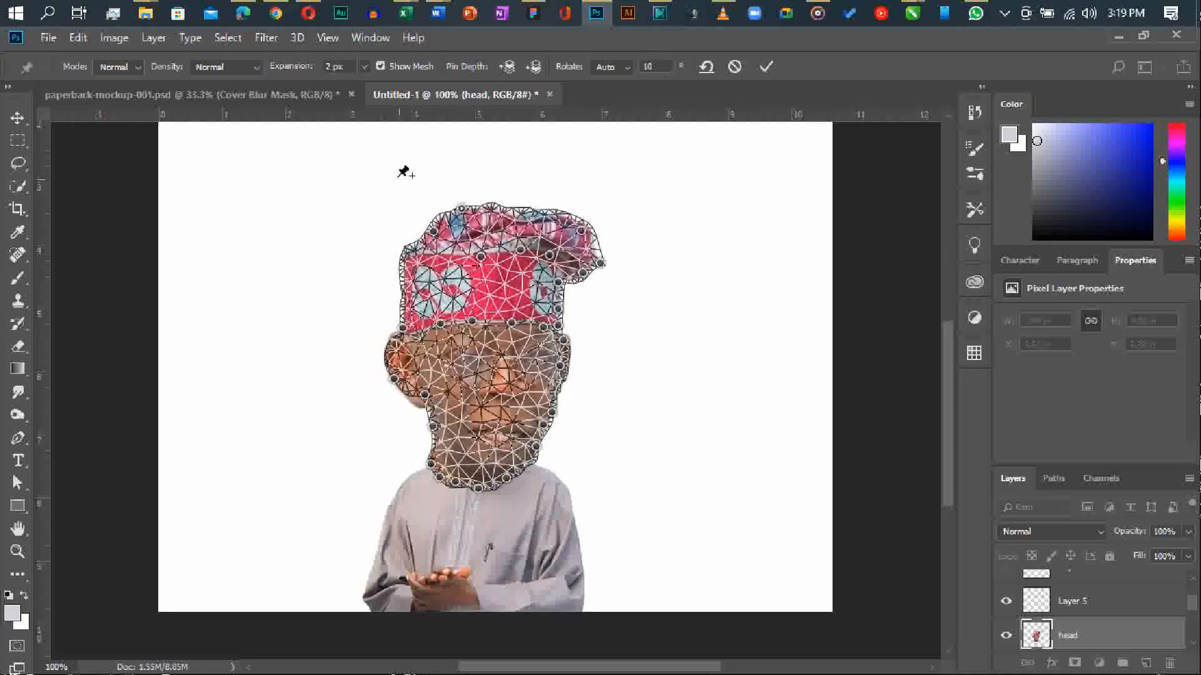
drag(562, 220, 598, 267)
Push down the cap's upper left, pull in the sides of its band, and apply the Puppet Warp.
drag(462, 209, 444, 240)
click(409, 251)
click(432, 252)
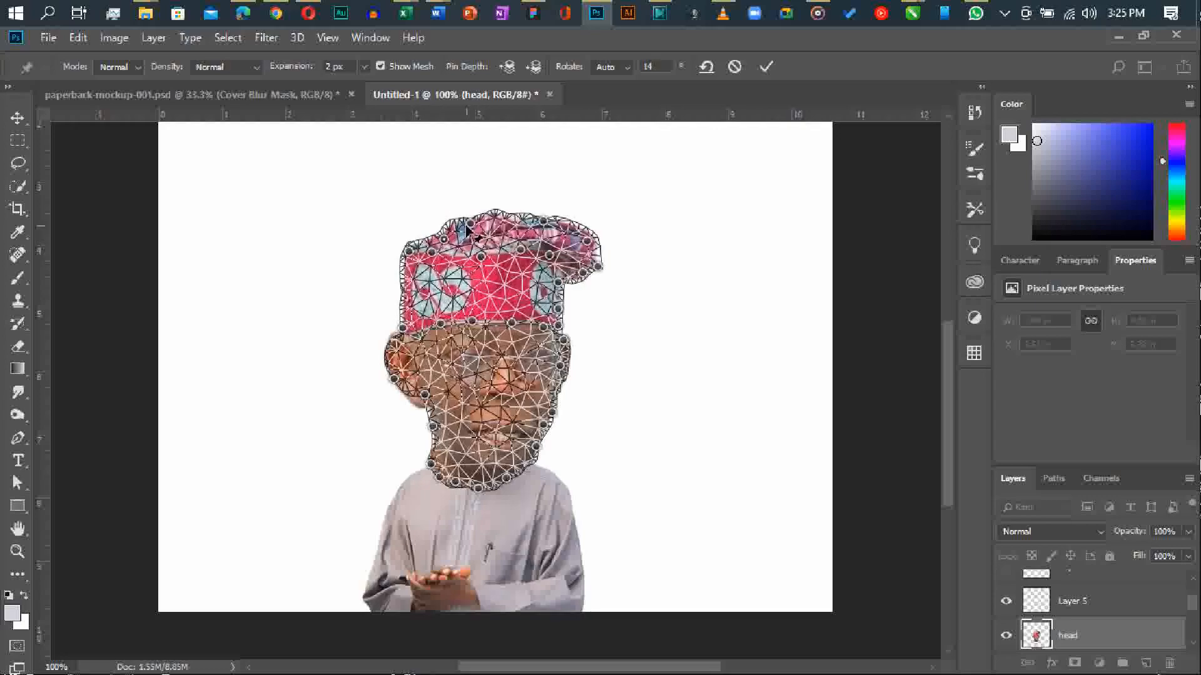
drag(405, 289, 414, 296)
drag(559, 310, 587, 284)
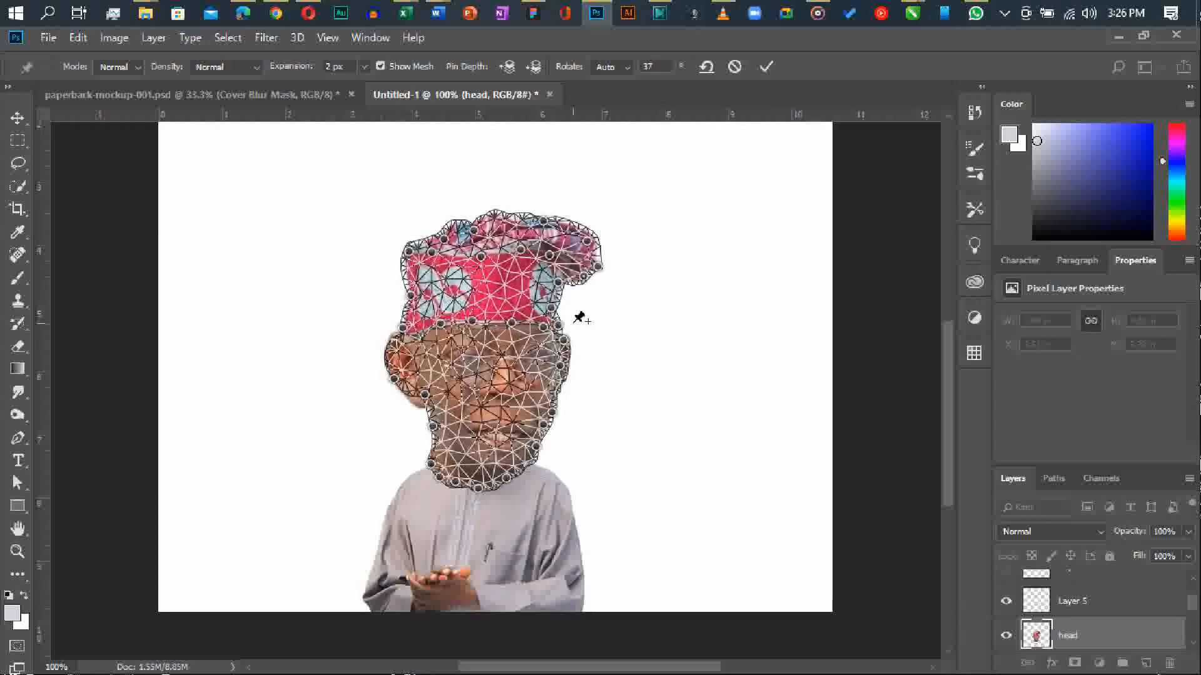
key(Return)
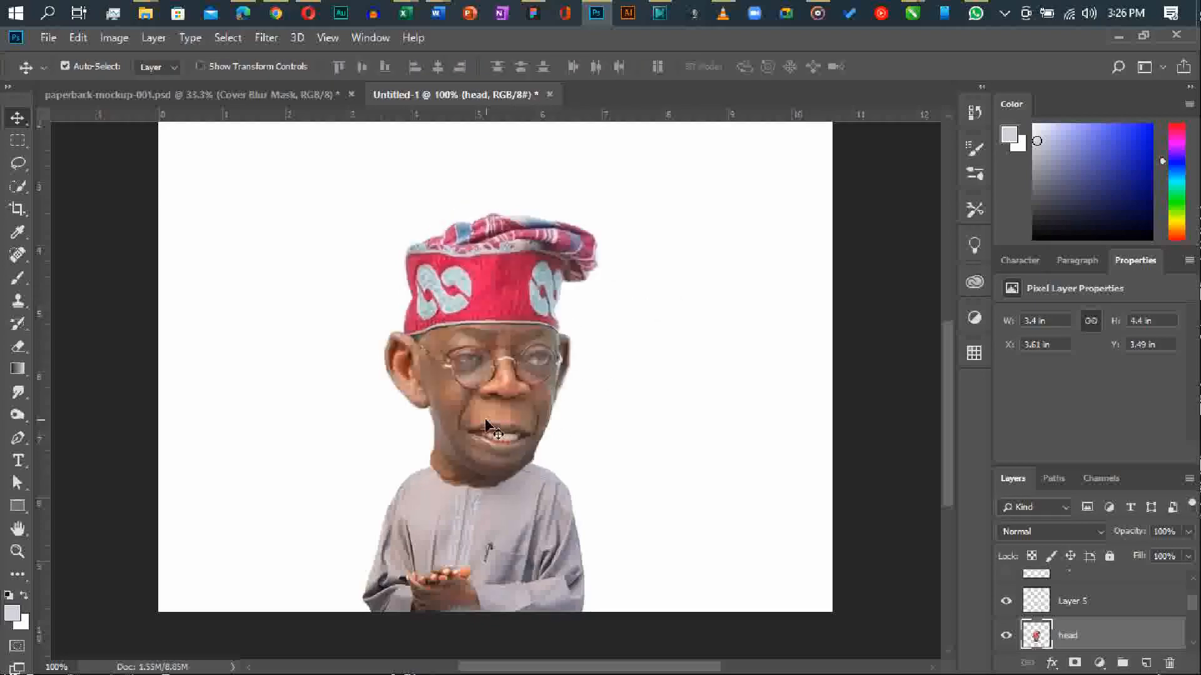
Open the head layer in Liquify and narrow the neck by pushing its left edge inward with Forward Warp.
click(266, 38)
click(306, 184)
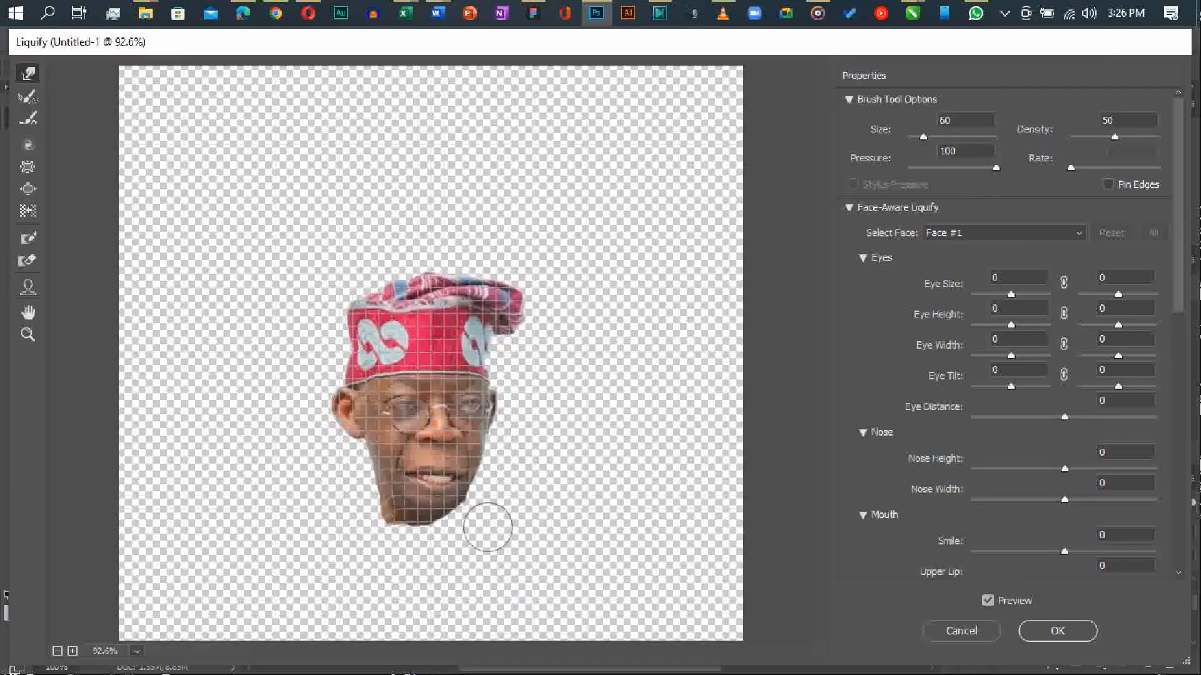
mouse_move(365, 512)
mouse_down()
mouse_move(397, 524)
mouse_move(416, 511)
mouse_up()
Reshape the mouth and lower face with the Liquify brushes and apply the changes.
click(27, 145)
click(28, 188)
key(bracketleft)
key(bracketleft)
key(bracketleft)
key(bracketleft)
key(bracketleft)
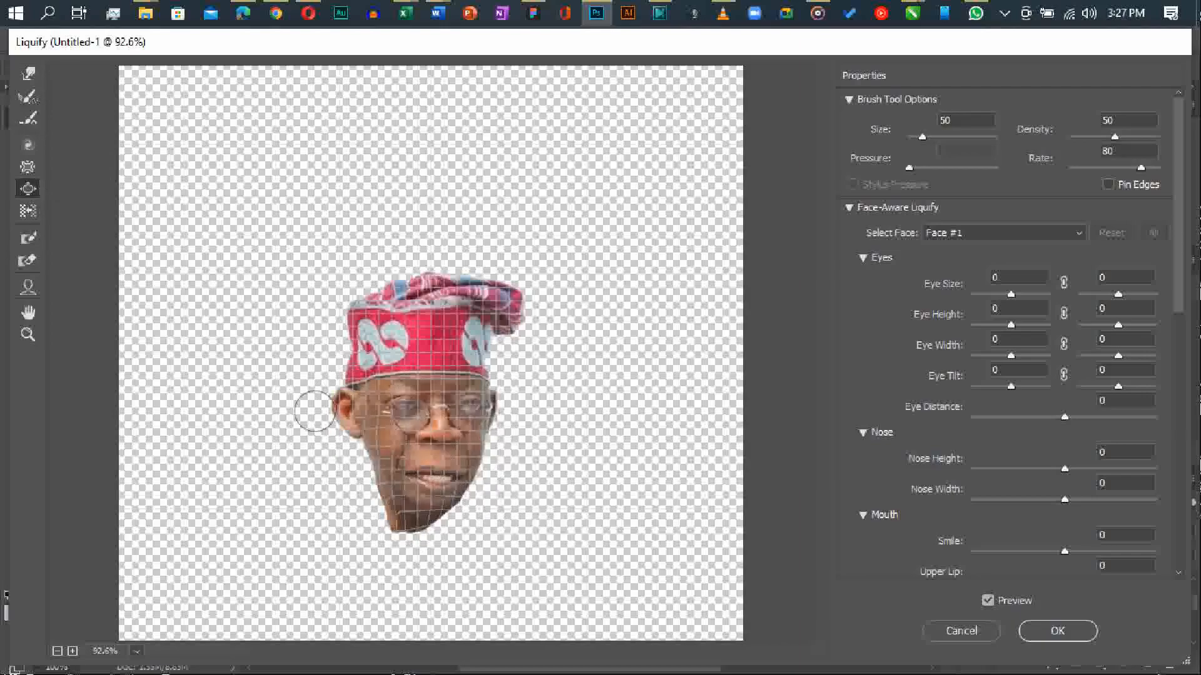
key(w)
mouse_move(455, 459)
mouse_down()
mouse_move(414, 476)
mouse_move(452, 476)
mouse_move(411, 479)
mouse_move(448, 478)
mouse_move(413, 476)
mouse_move(435, 475)
mouse_move(413, 456)
mouse_move(478, 496)
mouse_move(452, 477)
mouse_move(438, 506)
mouse_move(430, 494)
mouse_move(510, 475)
mouse_up()
mouse_move(415, 454)
mouse_down()
mouse_move(454, 456)
mouse_move(437, 460)
mouse_move(494, 475)
mouse_up()
click(27, 167)
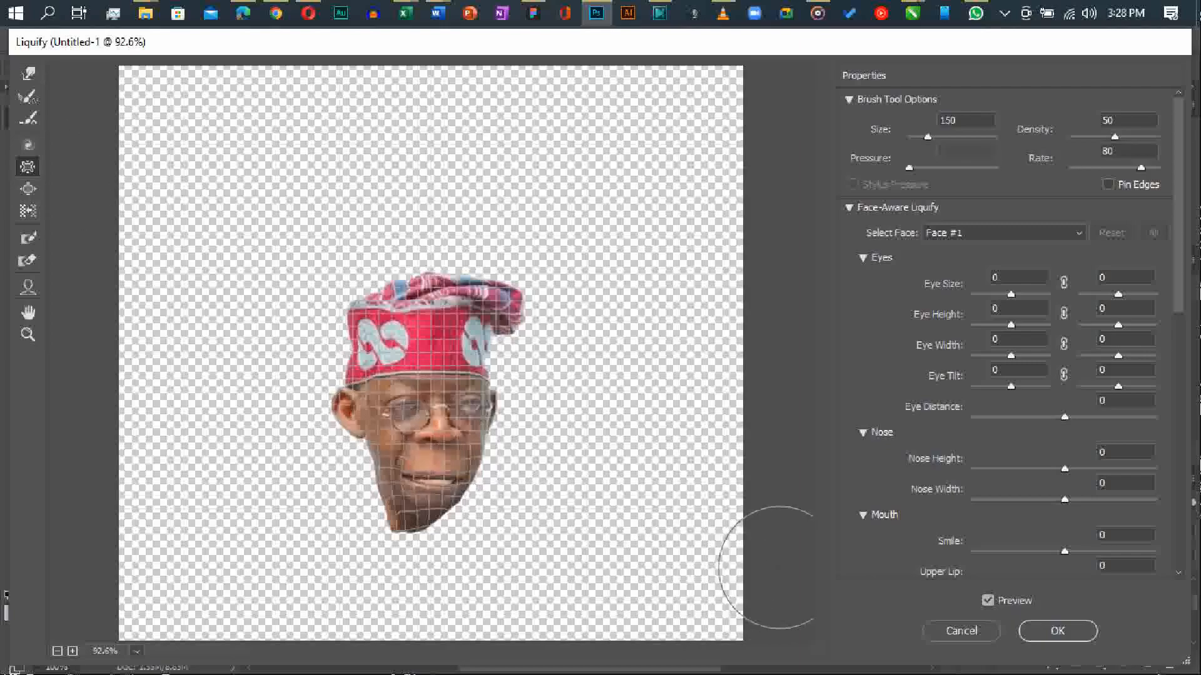
click(1057, 631)
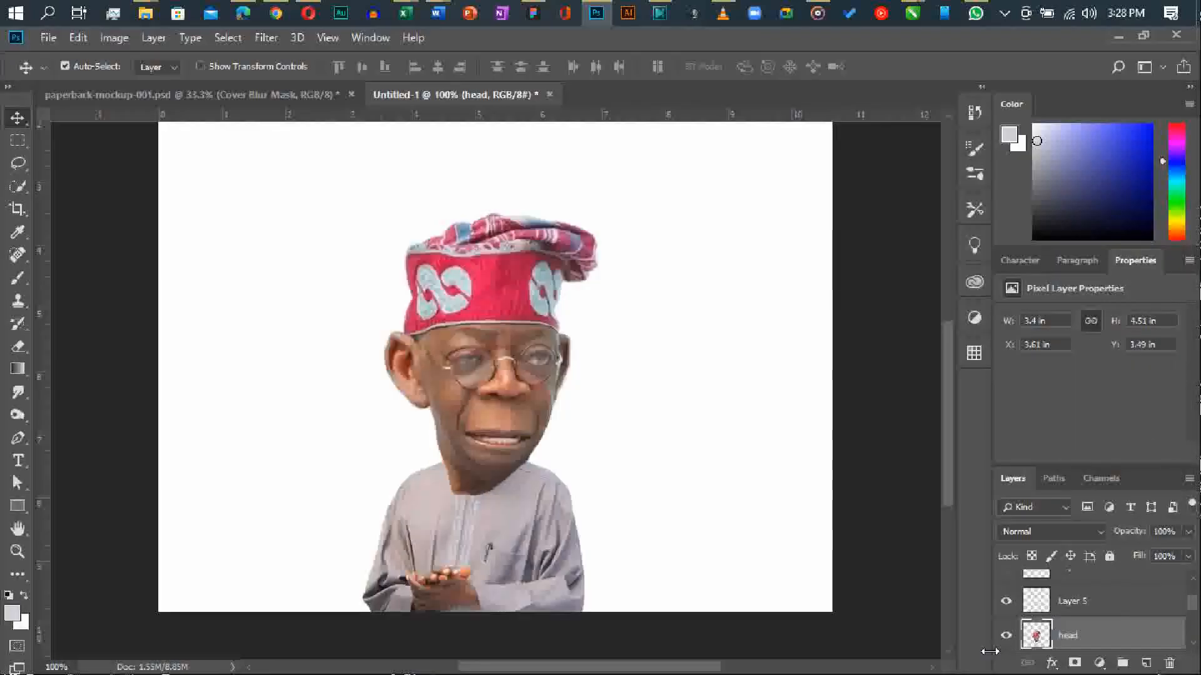
Toggle the head layer's visibility and briefly lower its opacity to 63% to inspect what lies beneath it.
click(1006, 635)
click(1006, 636)
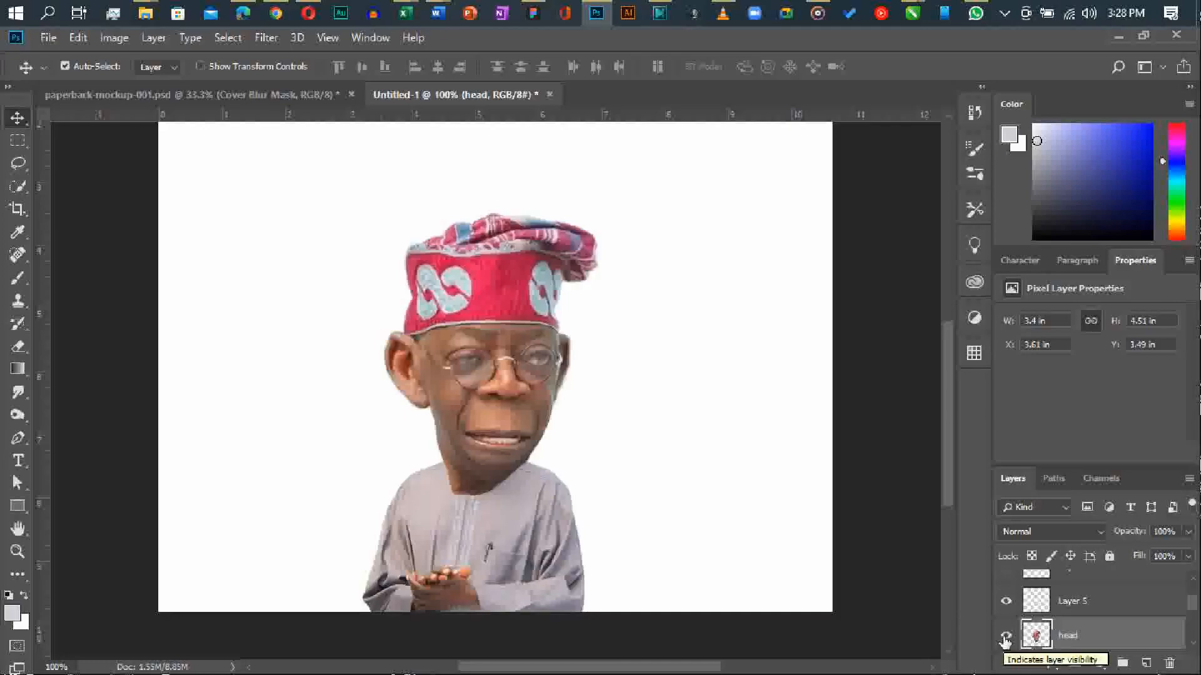
drag(1122, 535, 1090, 533)
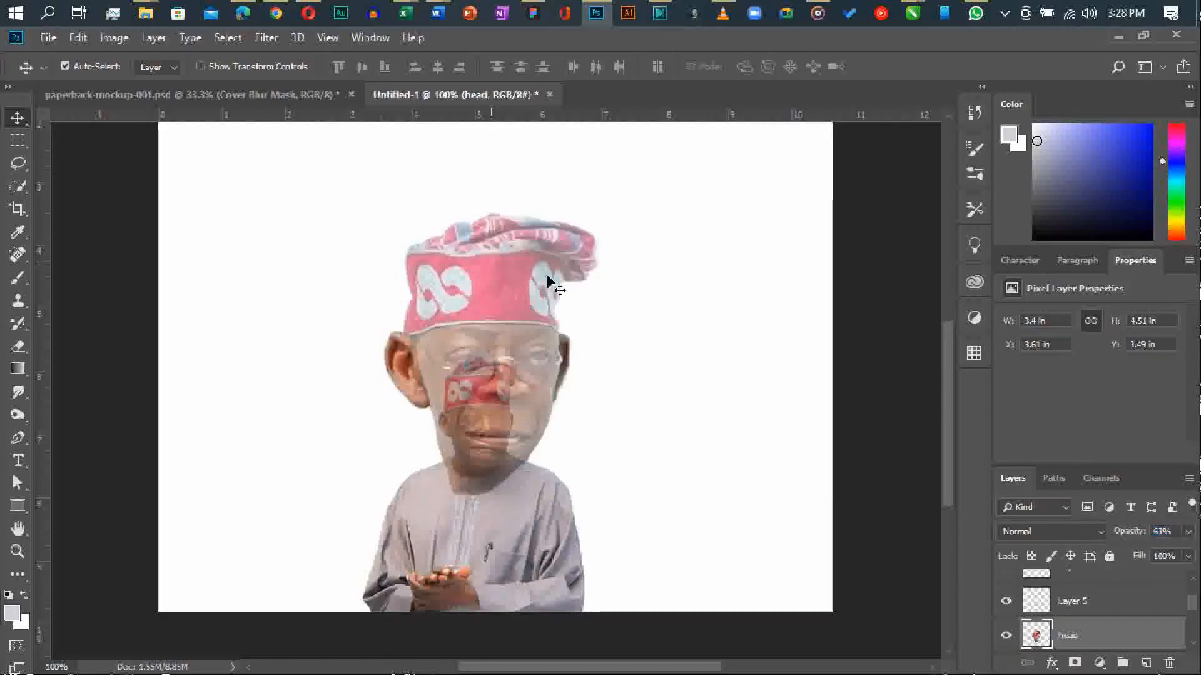
click(855, 189)
drag(861, 196, 377, 449)
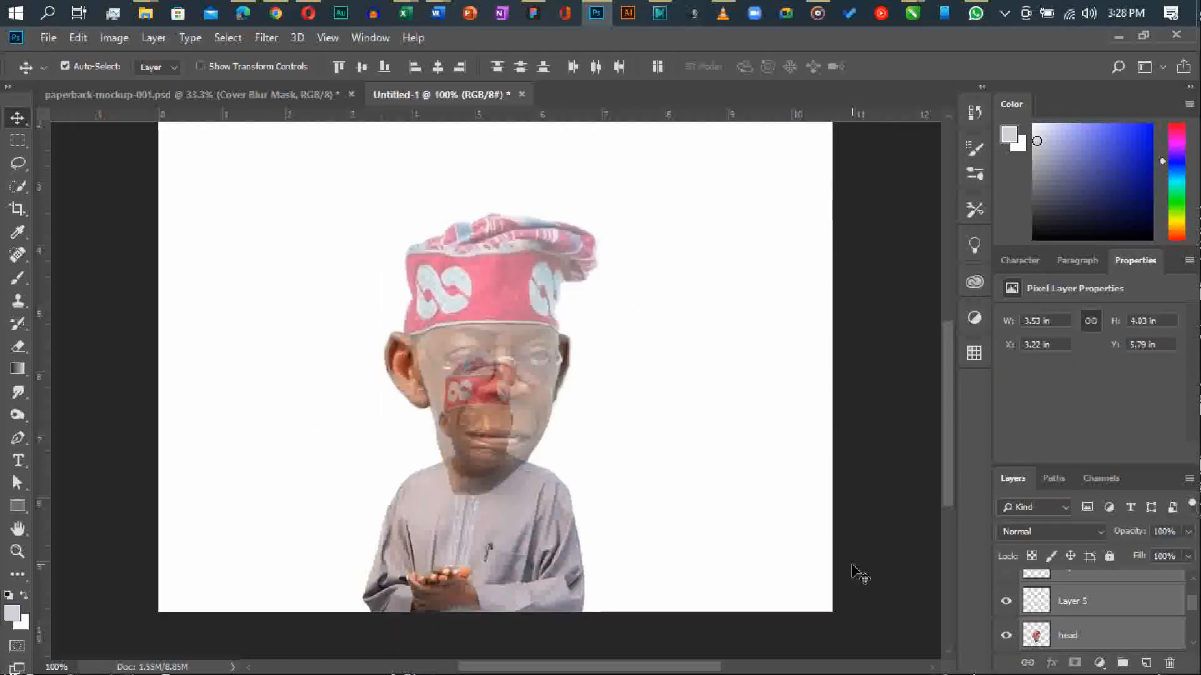
drag(1115, 535, 1126, 538)
scroll(1093, 612, down, 5)
scroll(1092, 609, up, 2)
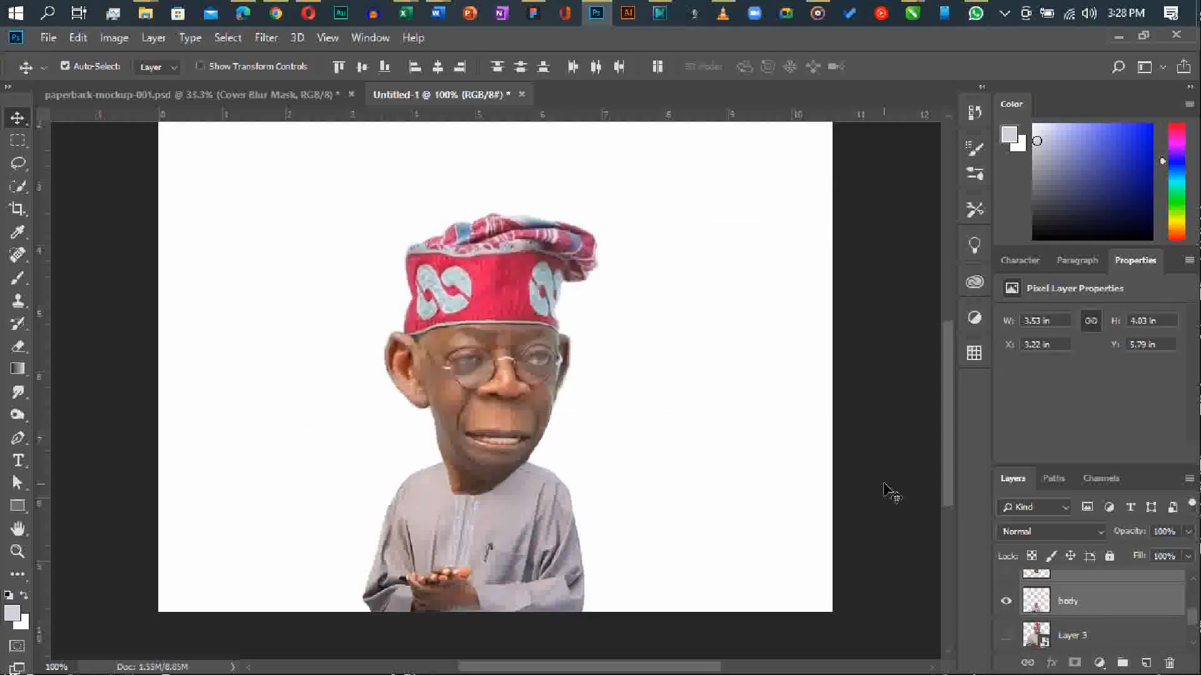
Lock the body layer so it stays in place while the head parts are moved.
click(886, 487)
click(1093, 602)
click(1110, 556)
Select the head and both ear layers together and move them up and slightly right over the collar.
drag(905, 190, 389, 455)
mouse_move(501, 395)
mouse_down()
mouse_move(497, 364)
mouse_move(500, 382)
mouse_up()
key(Up)
key(Up)
key(Up)
key(Up)
key(Up)
key(Down)
key(Down)
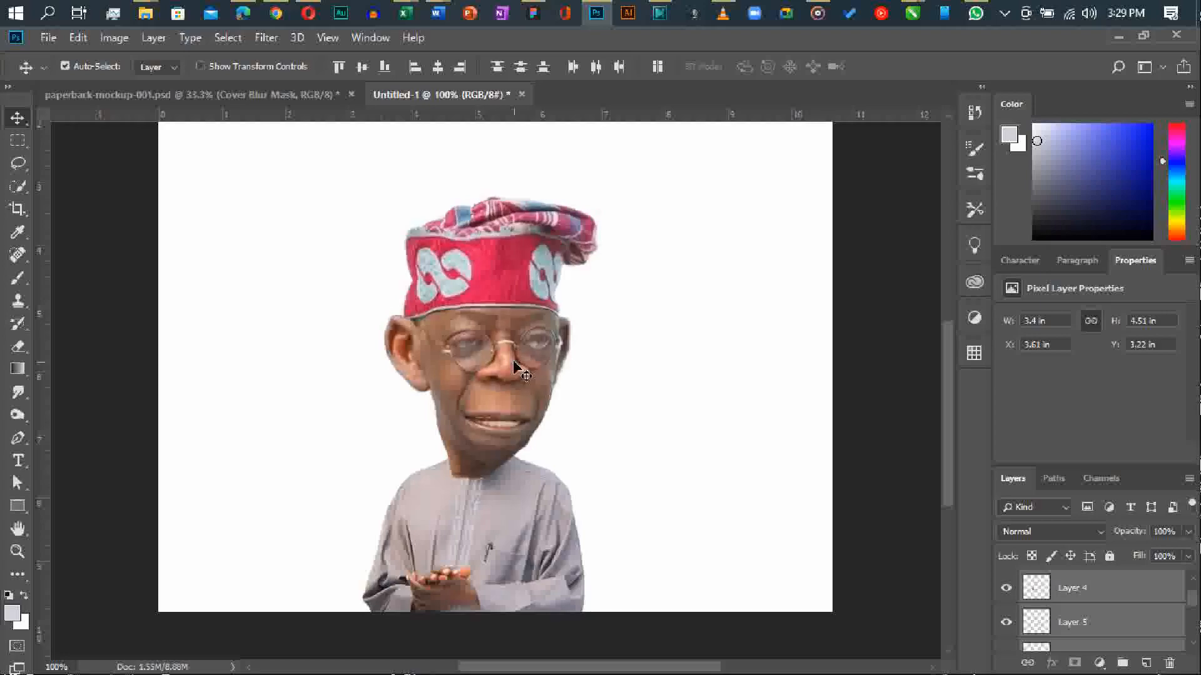
key(Right)
key(Right)
key(Right)
key(Right)
key(Right)
key(Right)
key(Up)
key(Up)
key(Up)
key(Up)
key(Up)
key(Up)
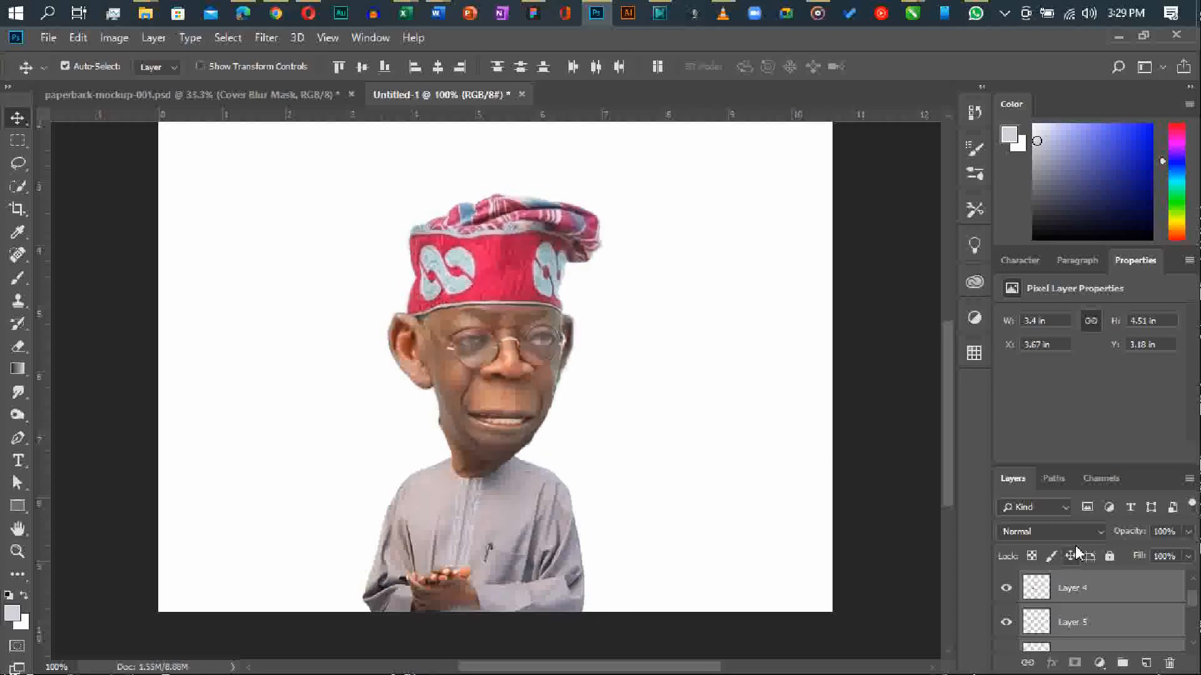
Erase the stray skin fragment sticking out at the left edge of the neck from the body layer.
click(889, 417)
click(484, 413)
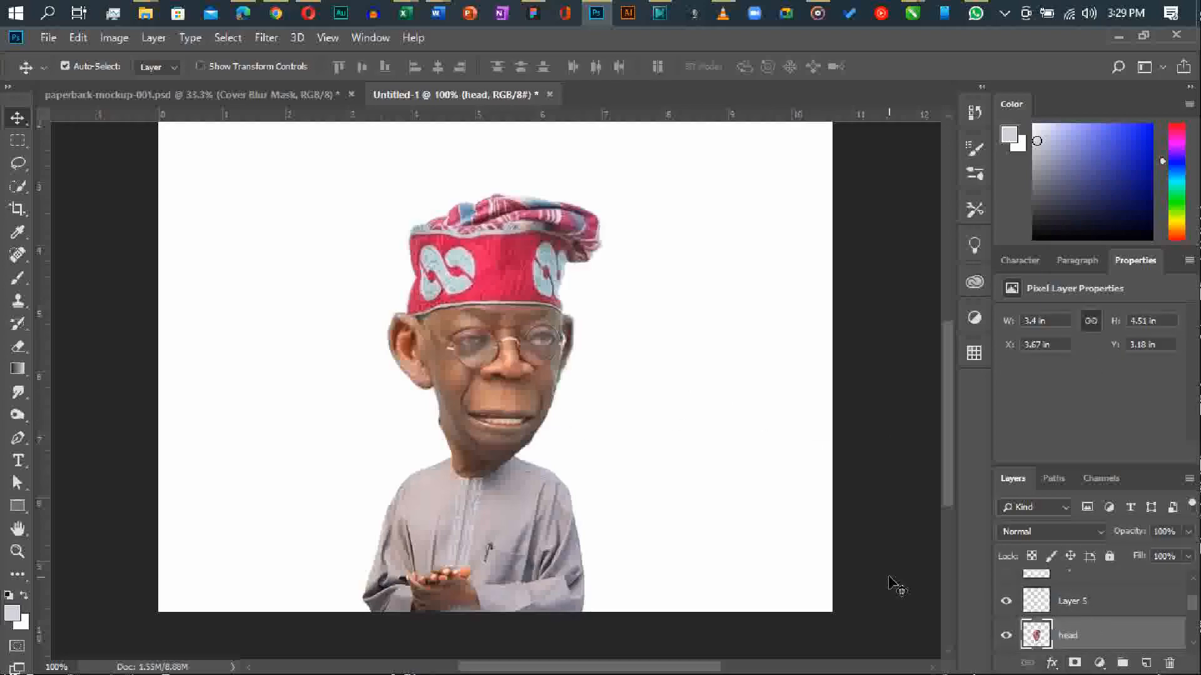
key(ctrl+plus)
key(ctrl+plus)
key(e)
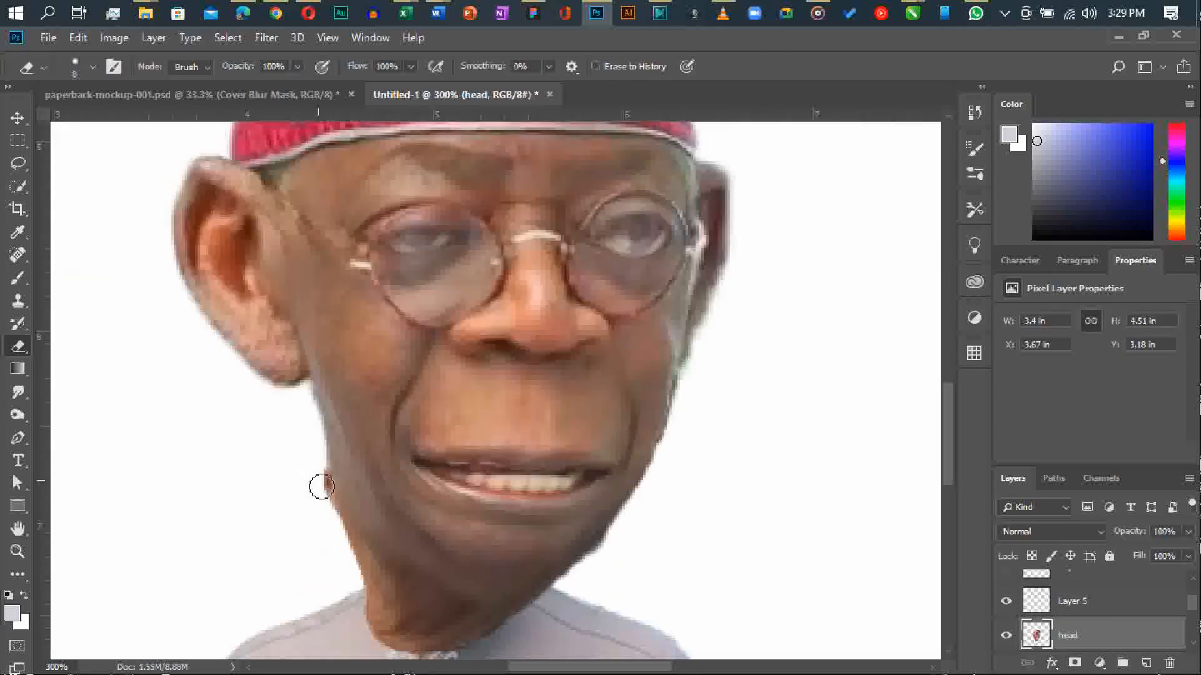
scroll(1086, 605, down, 2)
click(1086, 601)
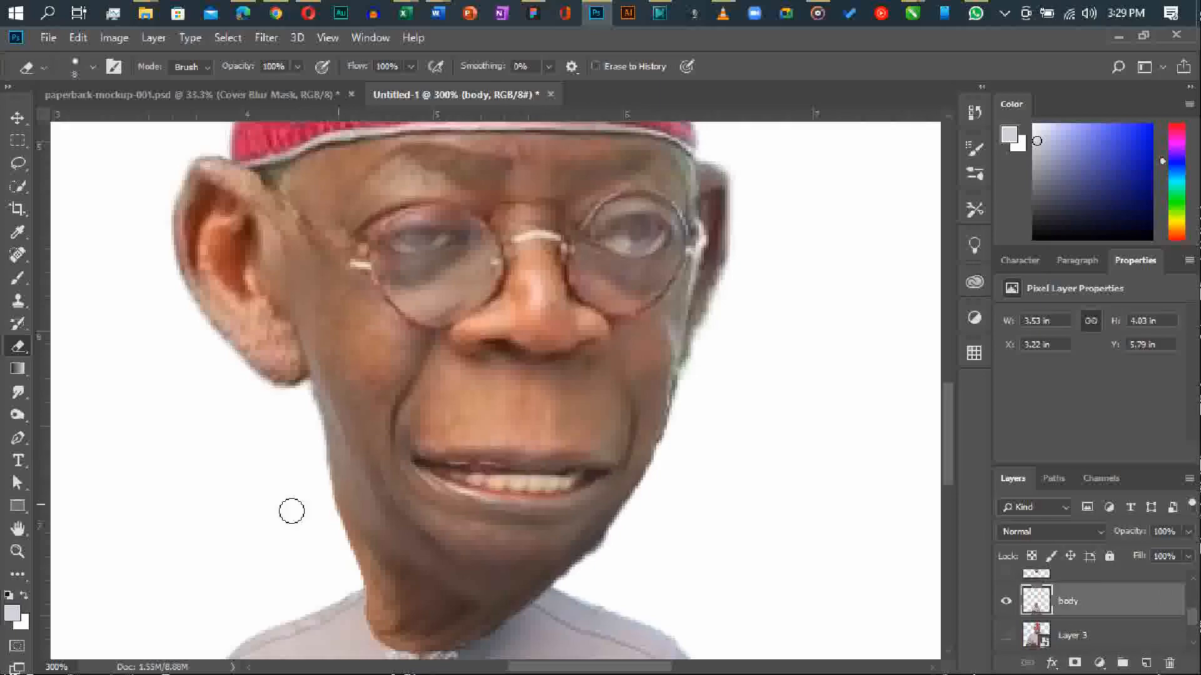
Bring the body layer in front, erase the leftover original head above its neck, and return it behind the head layer.
mouse_move(1068, 607)
mouse_down()
mouse_move(1090, 542)
mouse_move(1090, 572)
mouse_up()
mouse_move(532, 488)
mouse_down()
mouse_move(550, 407)
mouse_move(630, 349)
mouse_move(419, 308)
mouse_move(322, 429)
mouse_move(341, 514)
mouse_move(400, 563)
mouse_move(539, 532)
mouse_move(475, 520)
mouse_move(407, 535)
mouse_move(526, 566)
mouse_up()
mouse_move(414, 589)
mouse_down()
mouse_move(510, 582)
mouse_move(475, 569)
mouse_up()
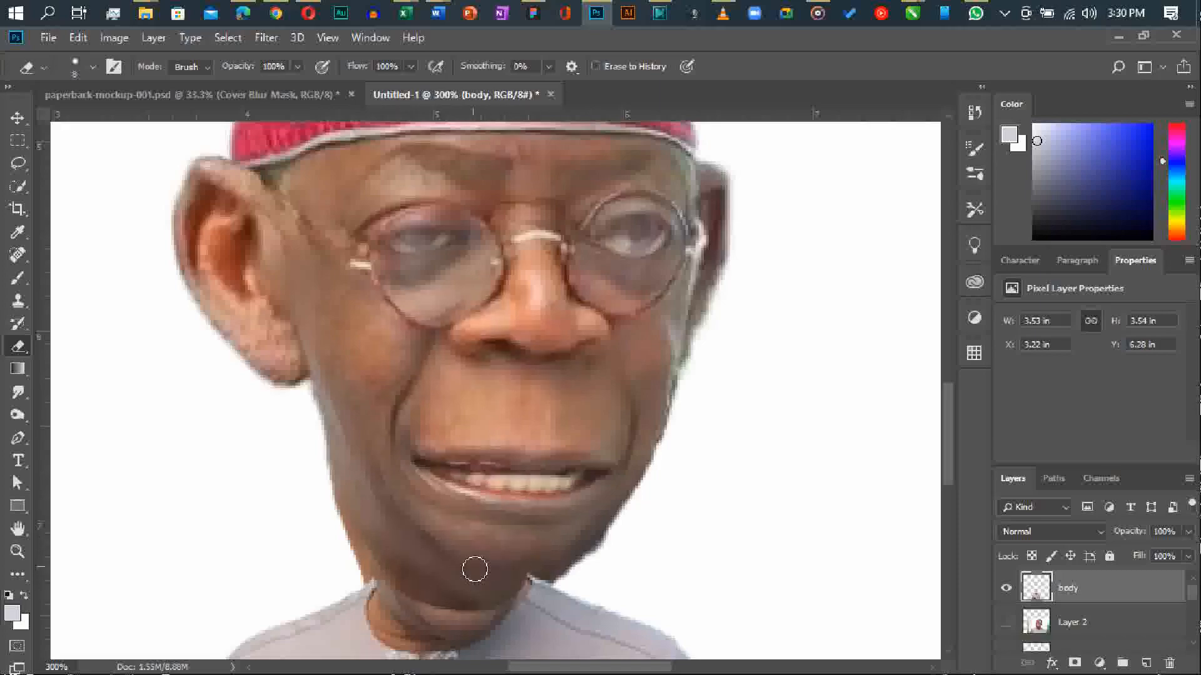
mouse_move(1140, 589)
mouse_down()
mouse_move(1151, 668)
mouse_move(1140, 606)
mouse_up()
Erase the rough edge along the right side of the jaw on the head layer.
key(v)
click(645, 423)
key(e)
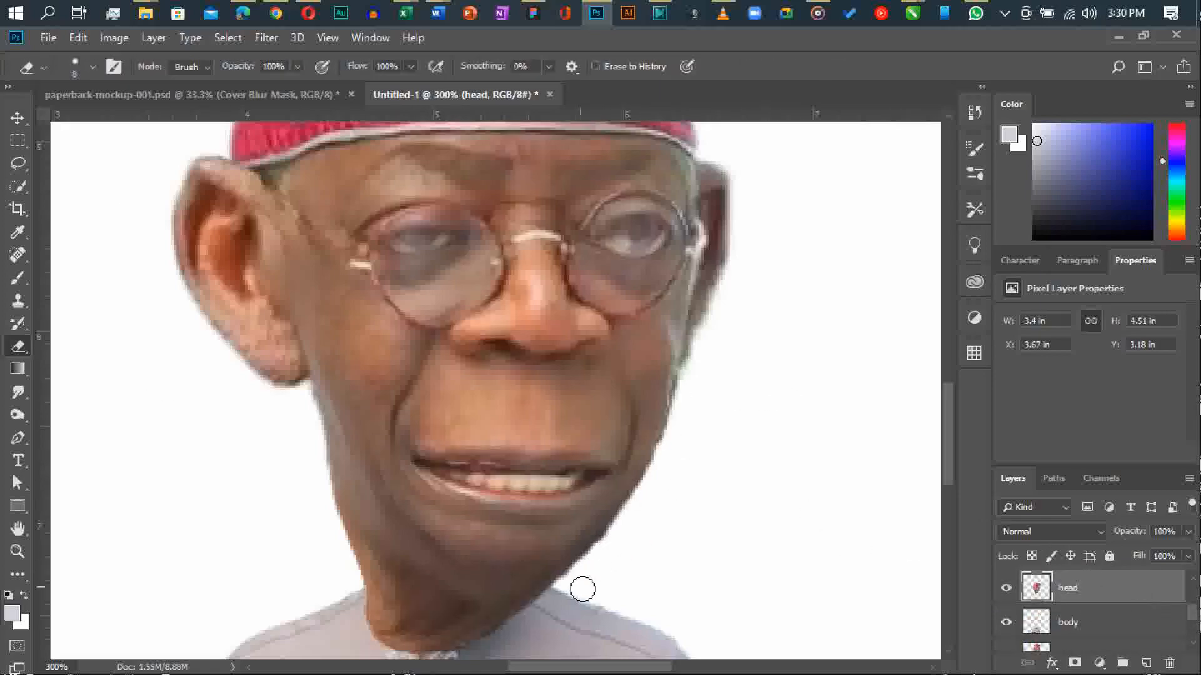
shift+click(626, 531)
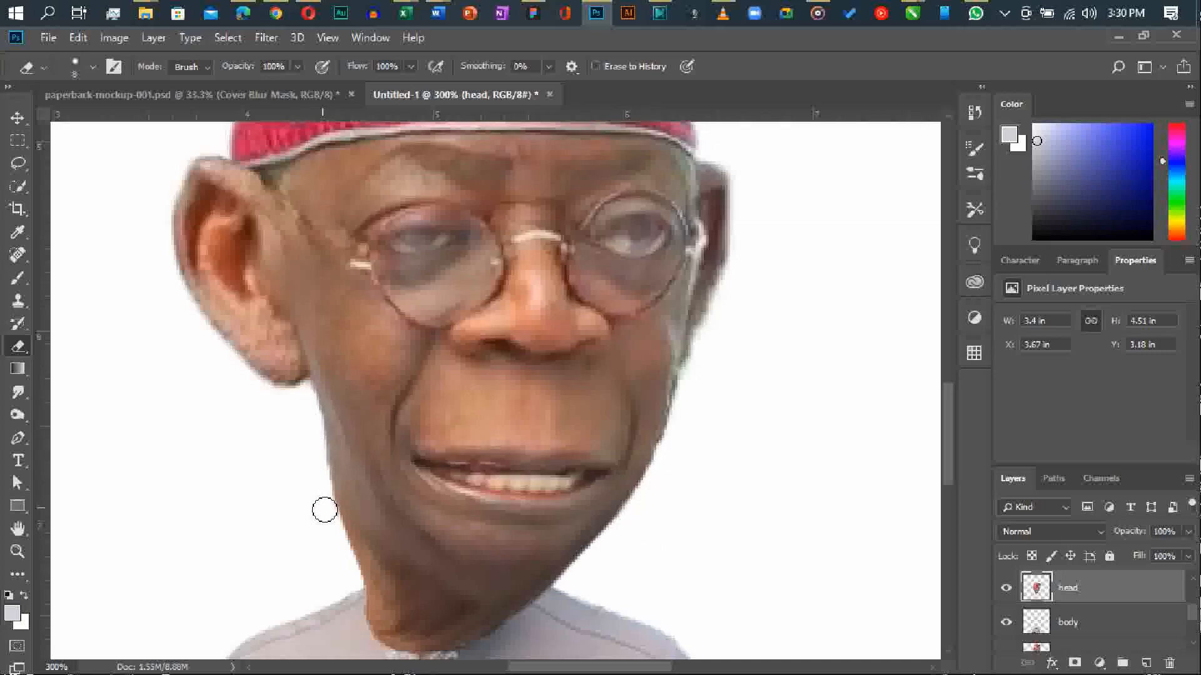
Erase the excess edges of the enlarged right-hand ear on Layer 5 where it meets the face and cap.
scroll(713, 410, up, 1)
key(ctrl+shift+alt+n)
mouse_move(713, 370)
mouse_down()
mouse_move(741, 222)
mouse_move(716, 199)
mouse_move(726, 204)
mouse_move(696, 203)
mouse_up()
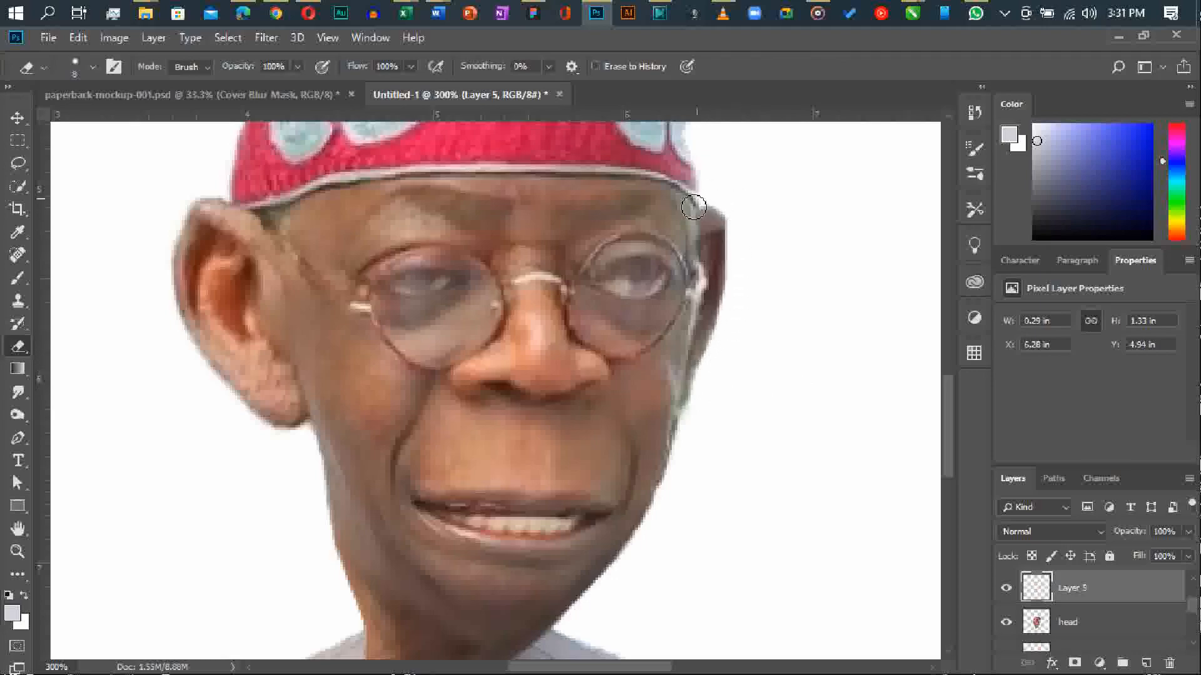
Erase the excess outer edge of the enlarged left-hand ear on Layer 4.
scroll(276, 368, down, 3)
scroll(582, 429, up, 6)
scroll(1057, 617, up, 2)
click(1007, 623)
click(1007, 623)
click(1065, 612)
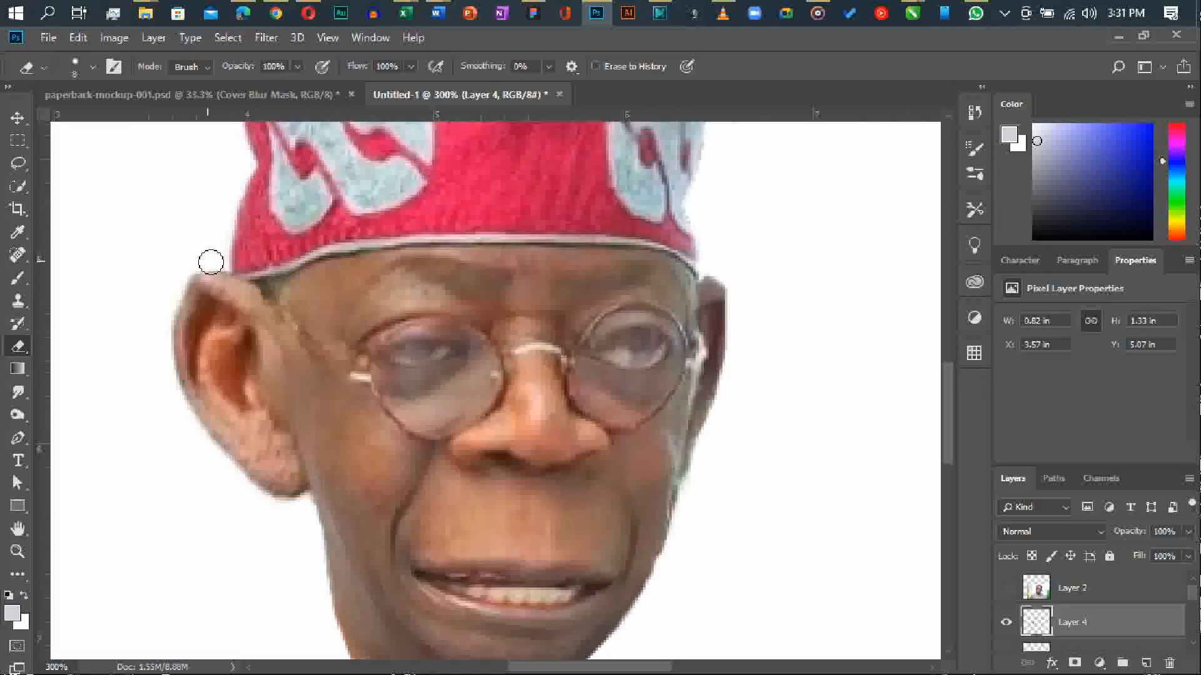
drag(179, 286, 161, 351)
scroll(198, 520, down, 3)
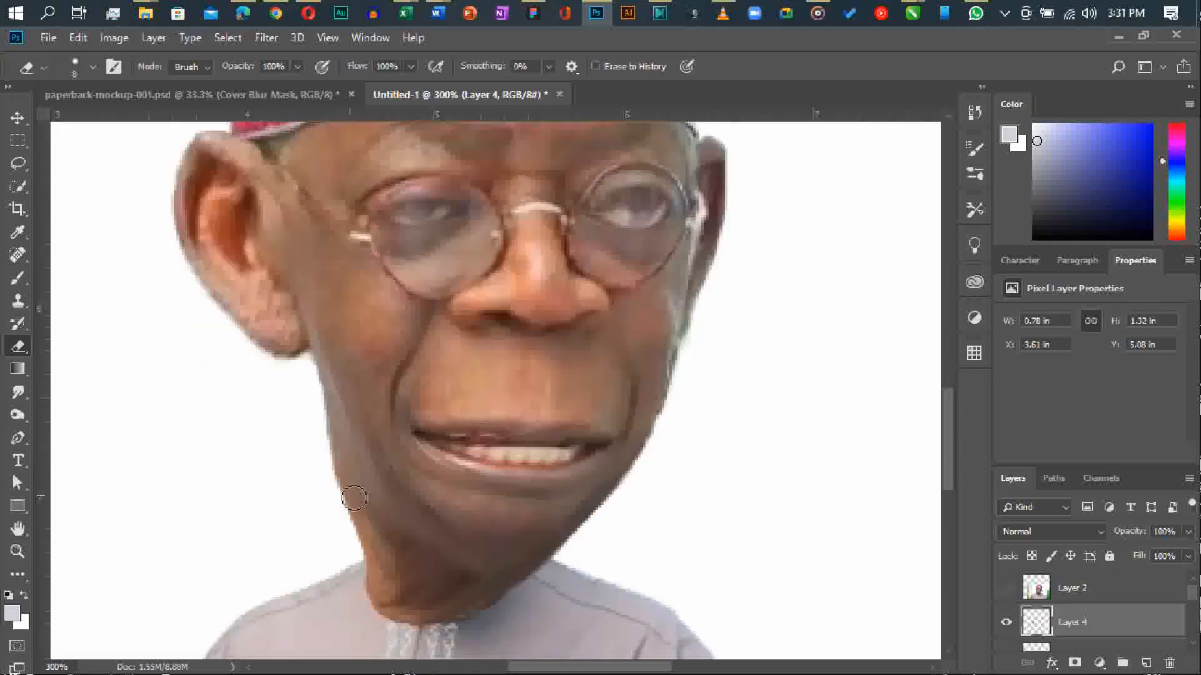
key(ctrl+minus)
key(ctrl+minus)
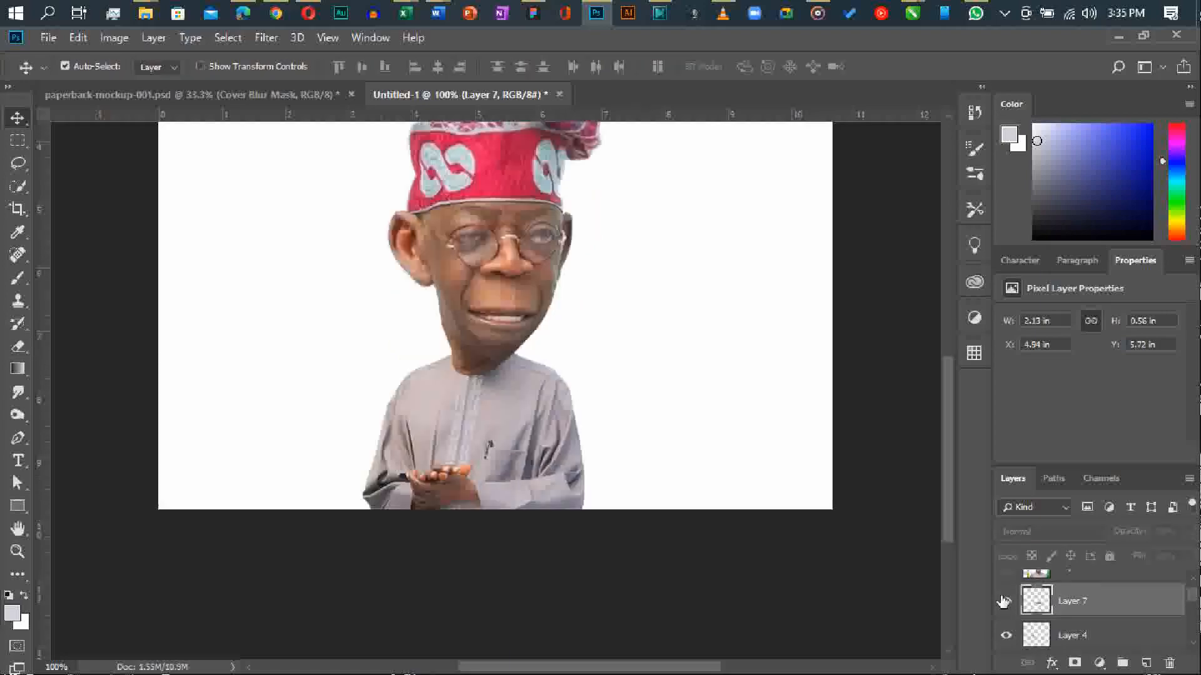
drag(527, 271, 501, 225)
Scale the eyebrow patch on Layer 7 to about 2.04 × 0.53 in and position it over the brows above the glasses.
key(ctrl+plus)
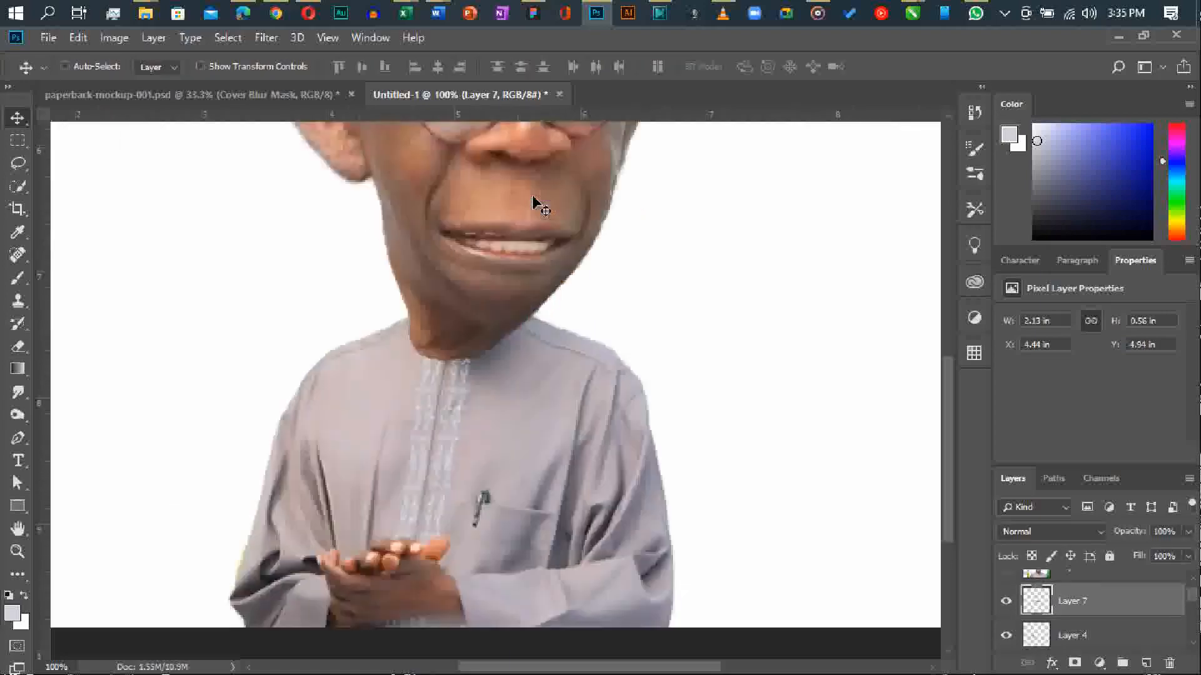
key(ctrl+plus)
key(ctrl+t)
drag(680, 252, 655, 255)
mouse_move(521, 286)
mouse_down()
mouse_move(561, 245)
mouse_move(520, 287)
mouse_up()
key(Return)
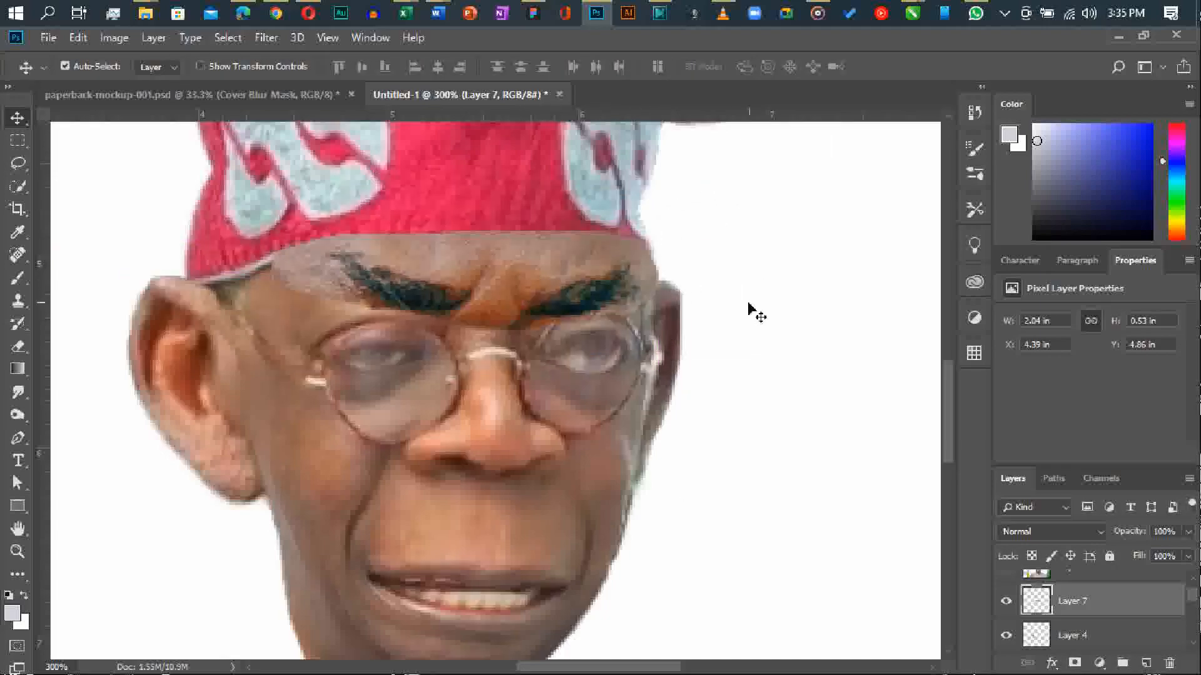
Add a layer mask to Layer 7 and paint black on it to hide the patch's forehead skin around the eyebrows.
click(1076, 662)
key(b)
key(d)
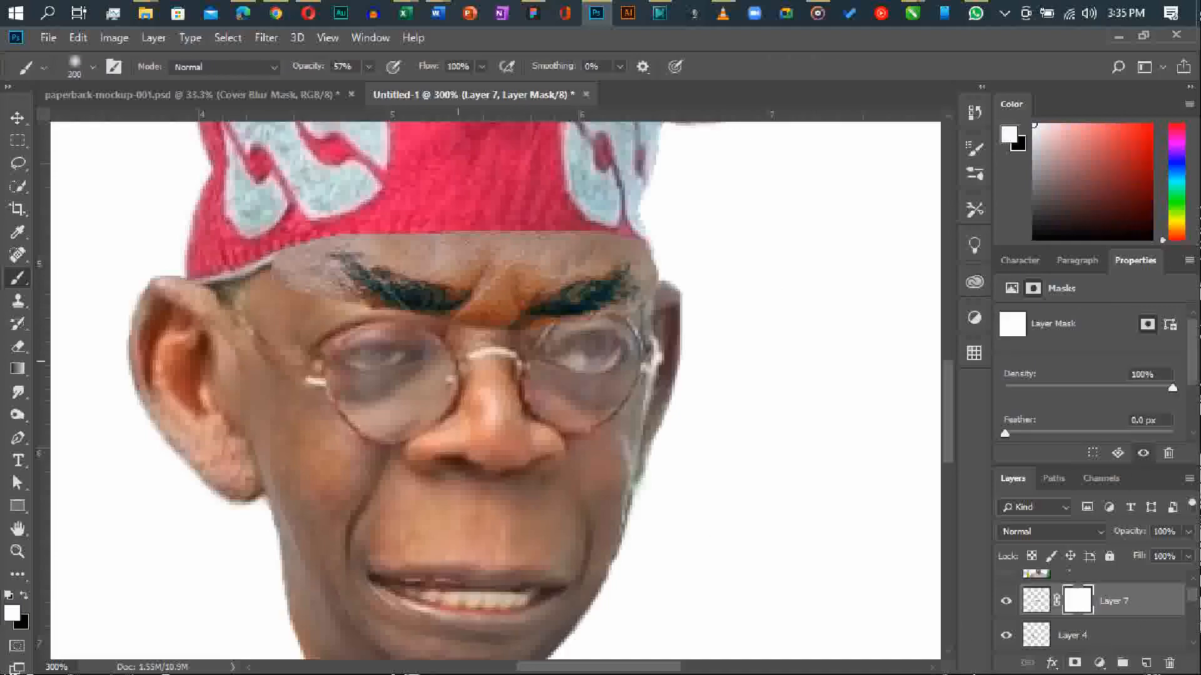
key(x)
mouse_move(317, 286)
mouse_down()
mouse_move(272, 253)
mouse_move(347, 215)
mouse_move(373, 235)
mouse_move(317, 252)
mouse_move(336, 305)
mouse_move(438, 247)
mouse_move(565, 225)
mouse_move(611, 228)
mouse_move(659, 257)
mouse_move(616, 318)
mouse_move(487, 330)
mouse_up()
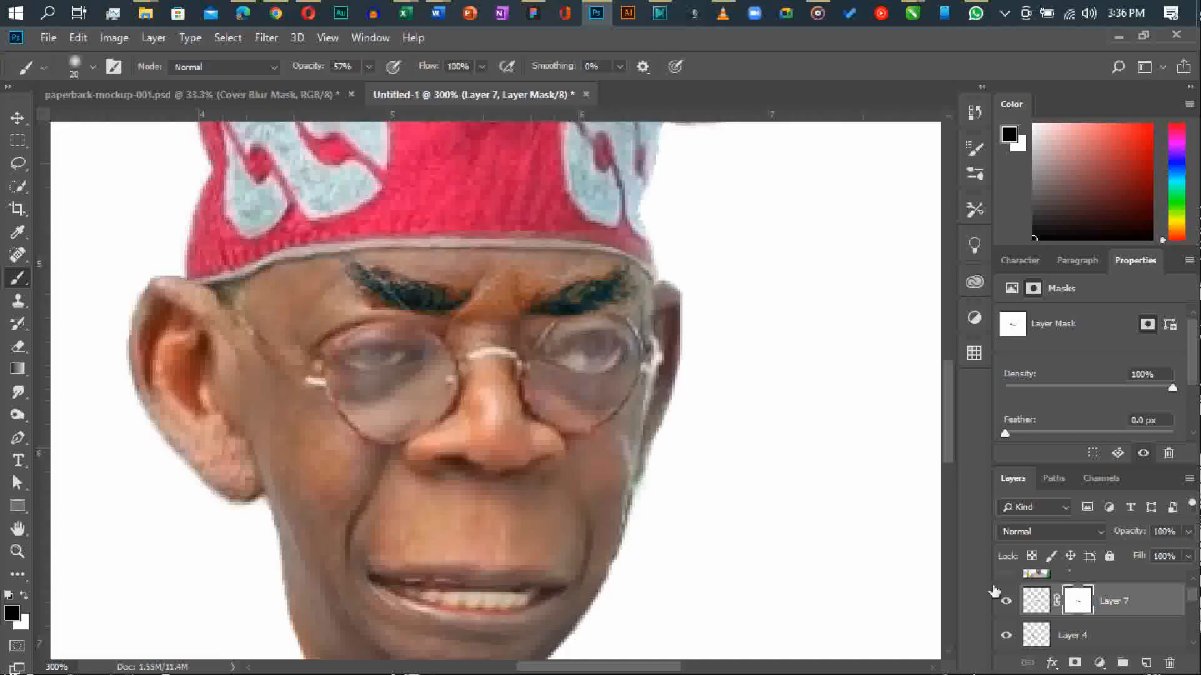
Lower the eyebrow patch's saturation and lightness slightly with Hue/Saturation to match the face's skin tone.
click(1036, 603)
key(ctrl+u)
drag(901, 264, 881, 305)
drag(902, 353, 895, 354)
drag(888, 306, 880, 308)
key(Return)
key(b)
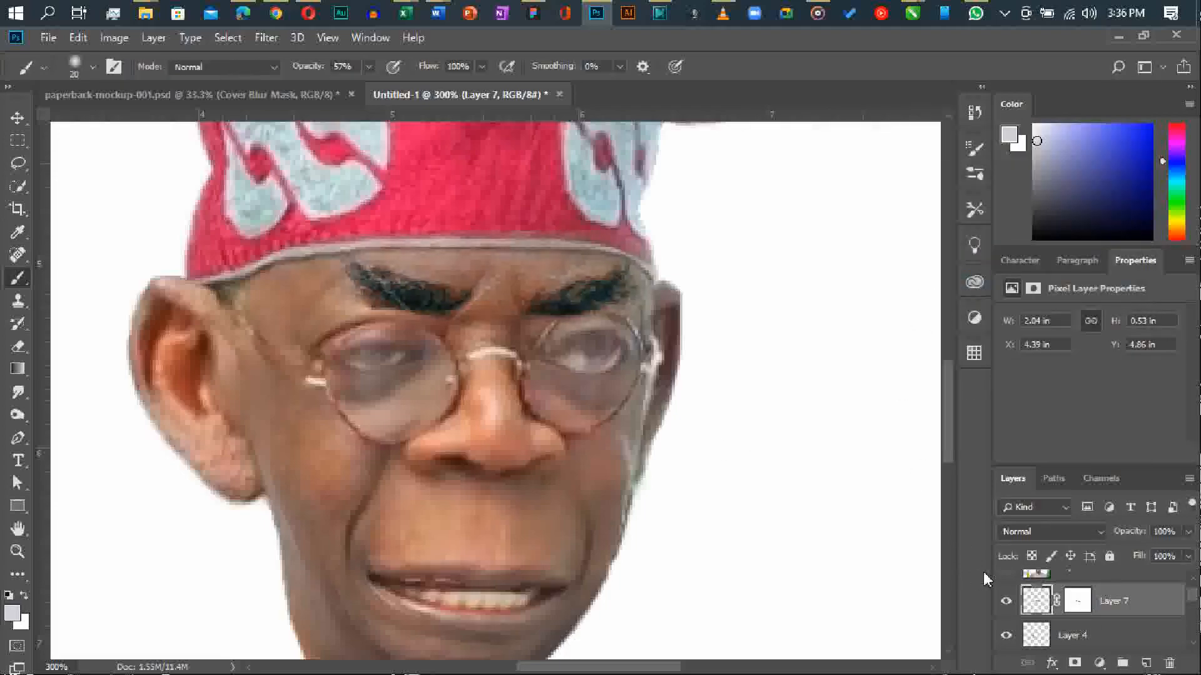
Set Layer 7's opacity to 61% and refine its mask around the right-hand eyebrow with a small brush.
click(1065, 597)
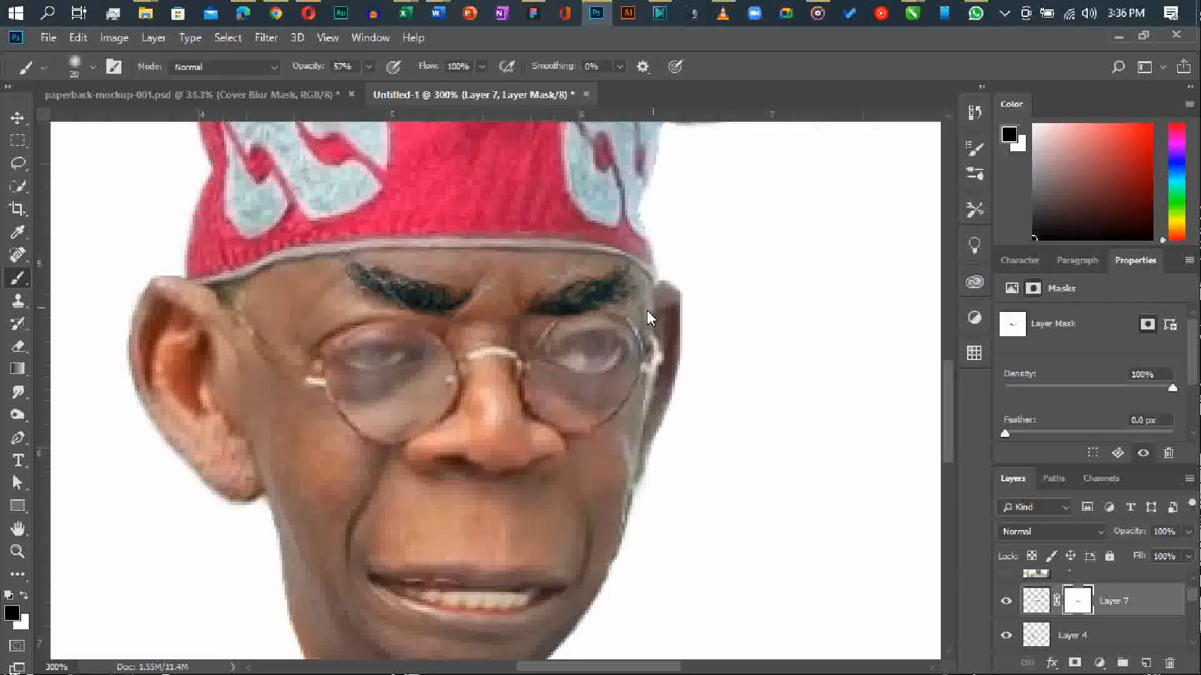
drag(1119, 533, 1101, 530)
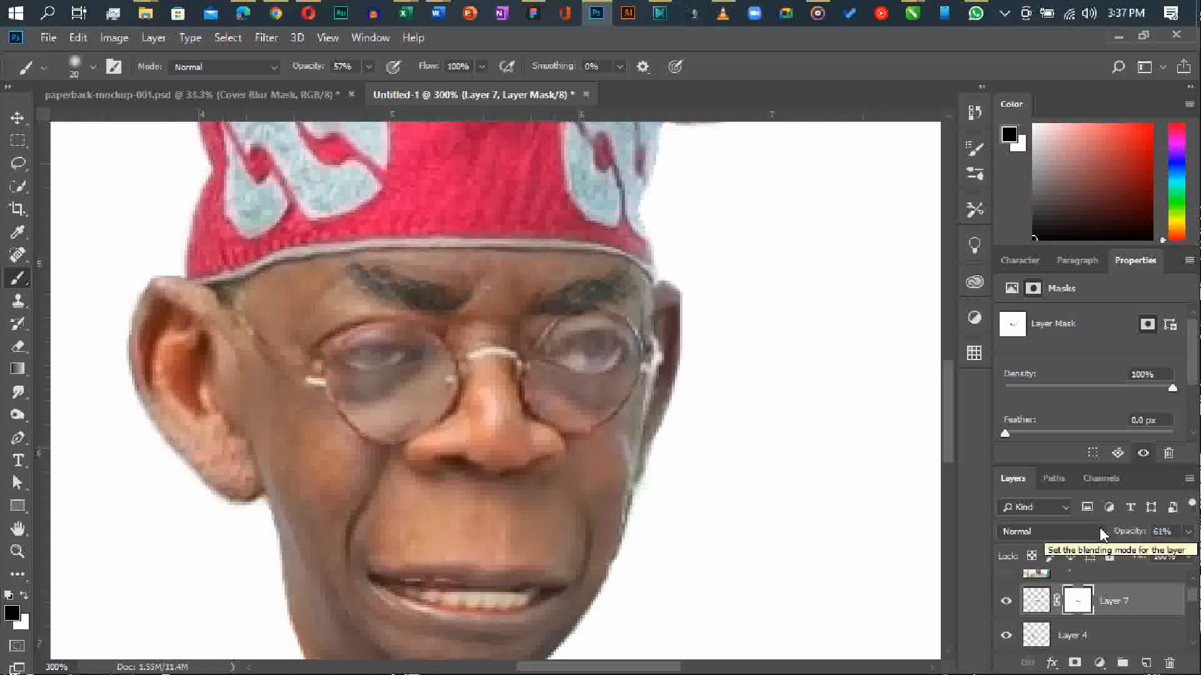
scroll(730, 349, down, 2)
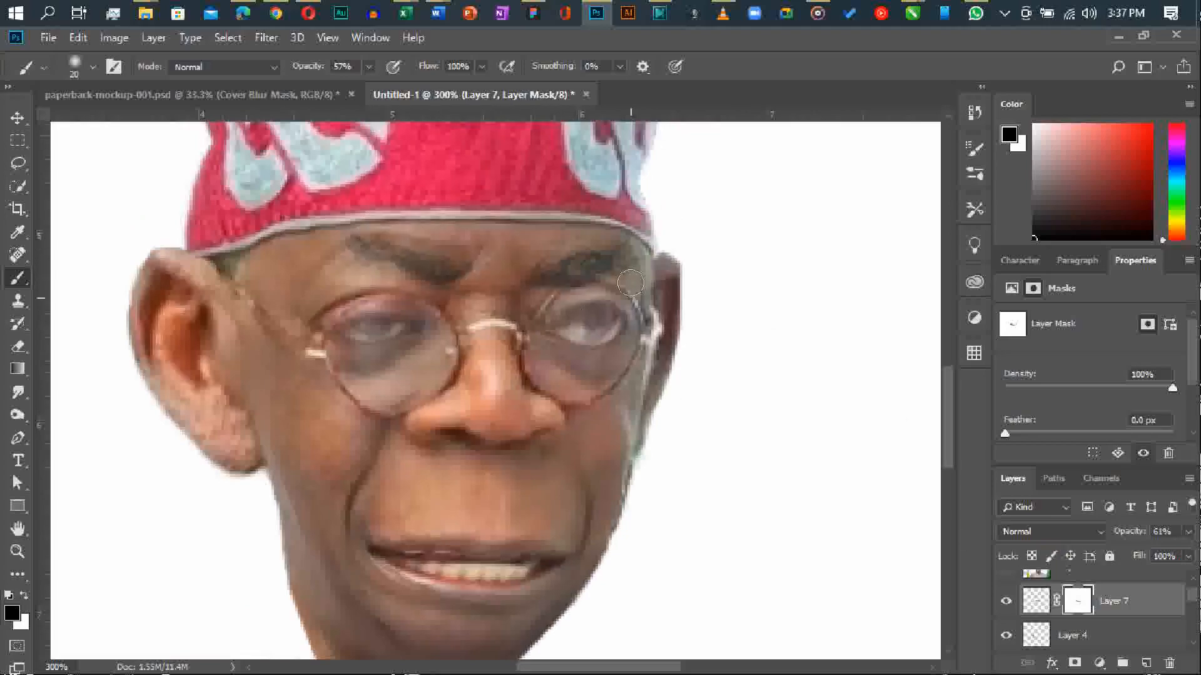
key(x)
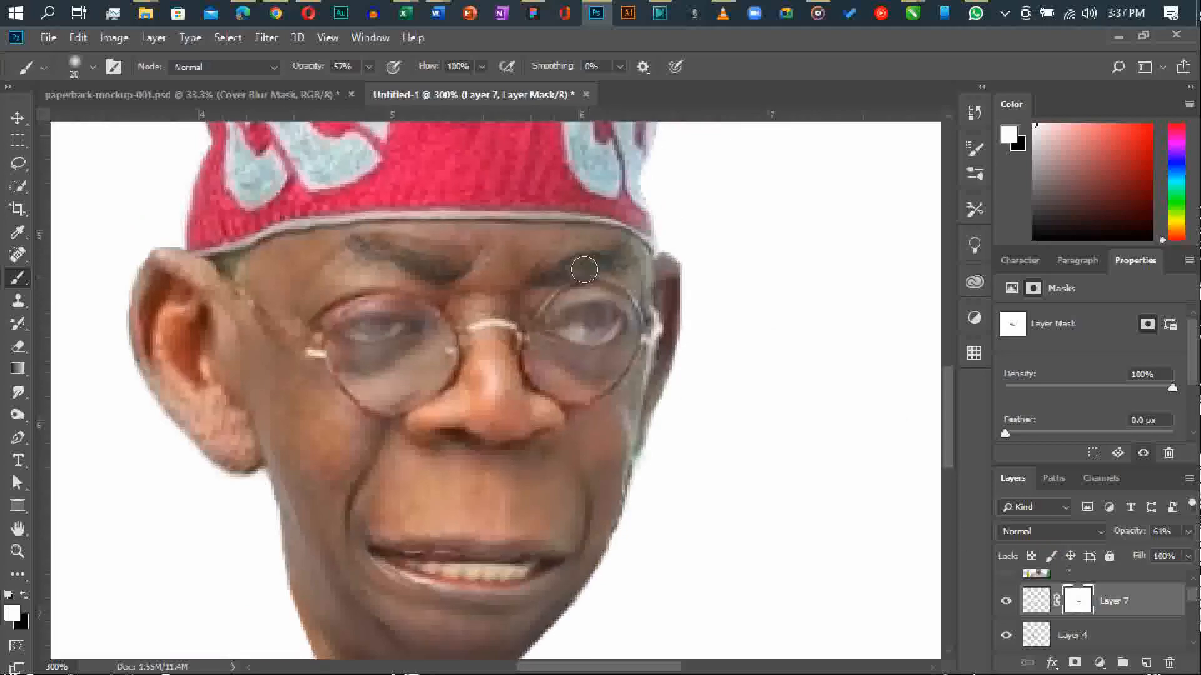
key(bracketleft)
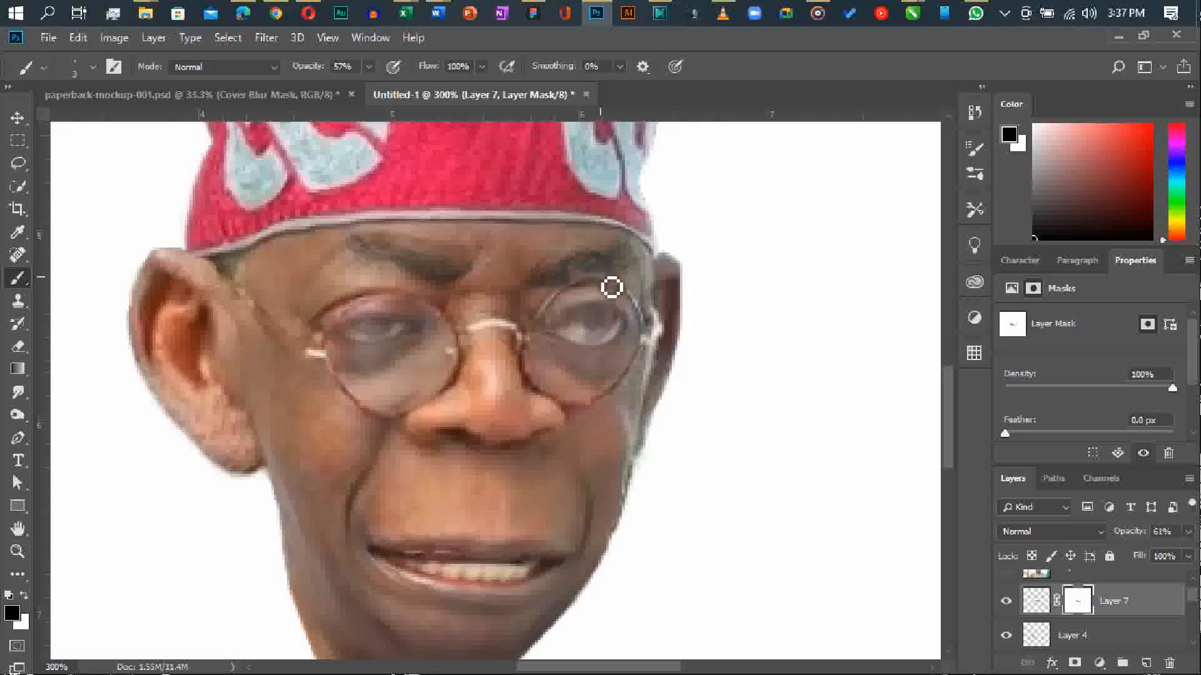
key(ctrl+minus)
key(ctrl+minus)
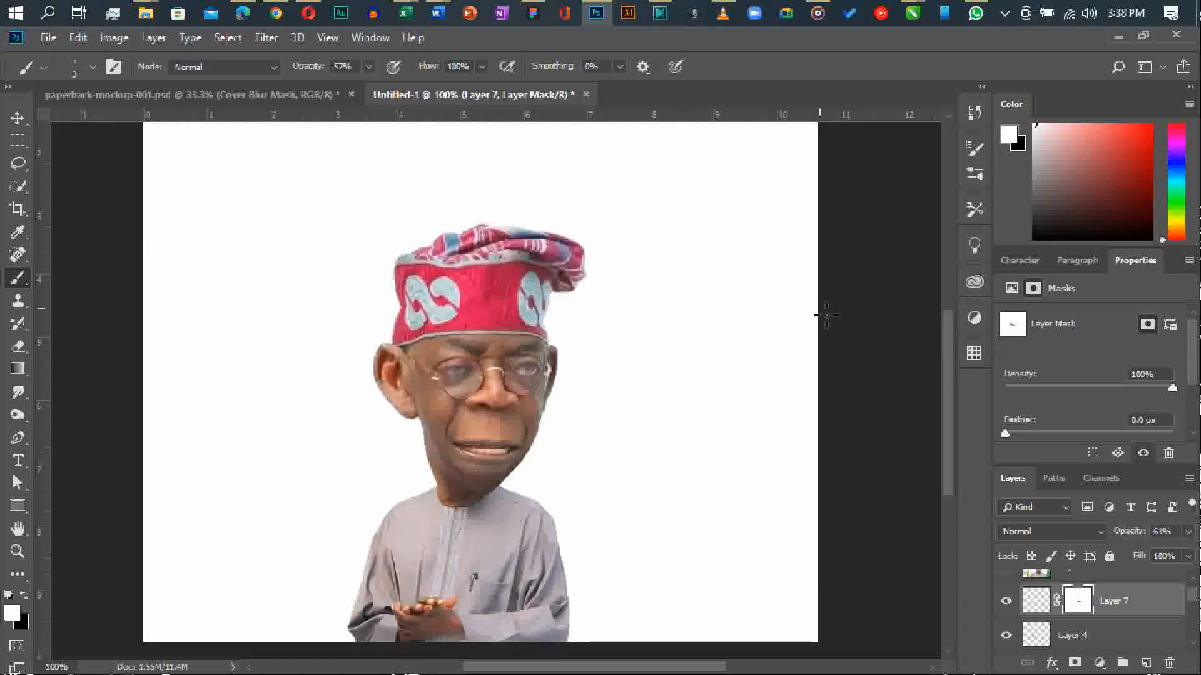
Select all the visible caricature layers from Layer 7 down to the body and convert them to a smart object.
key(v)
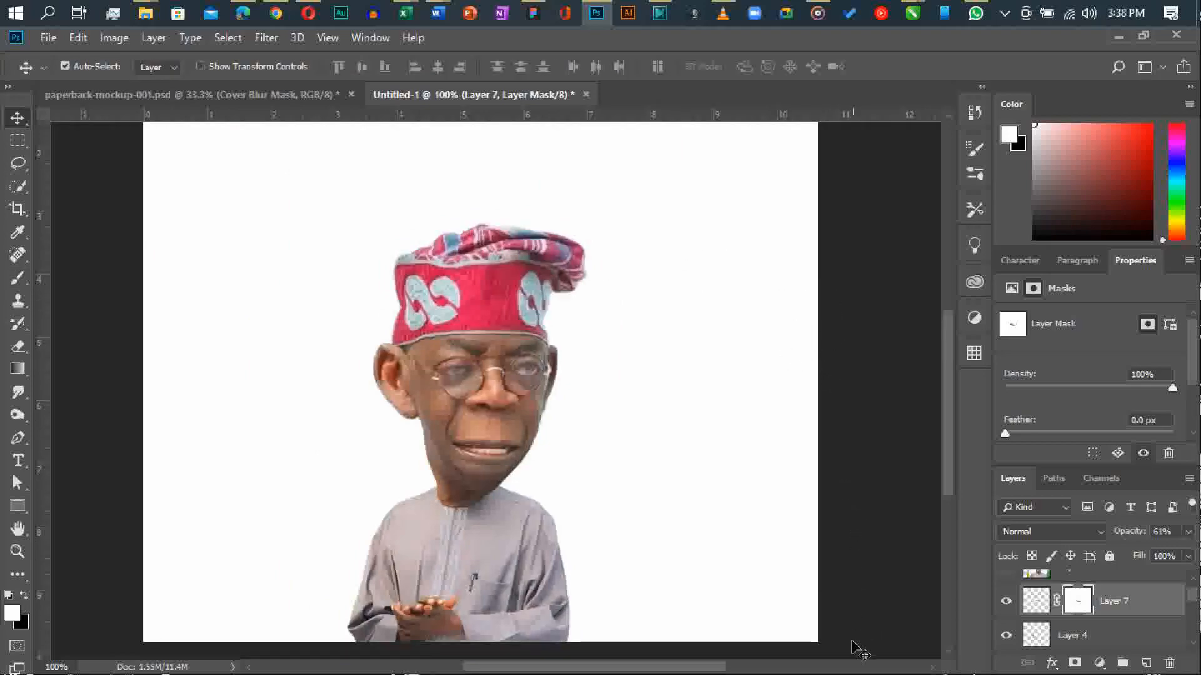
click(276, 192)
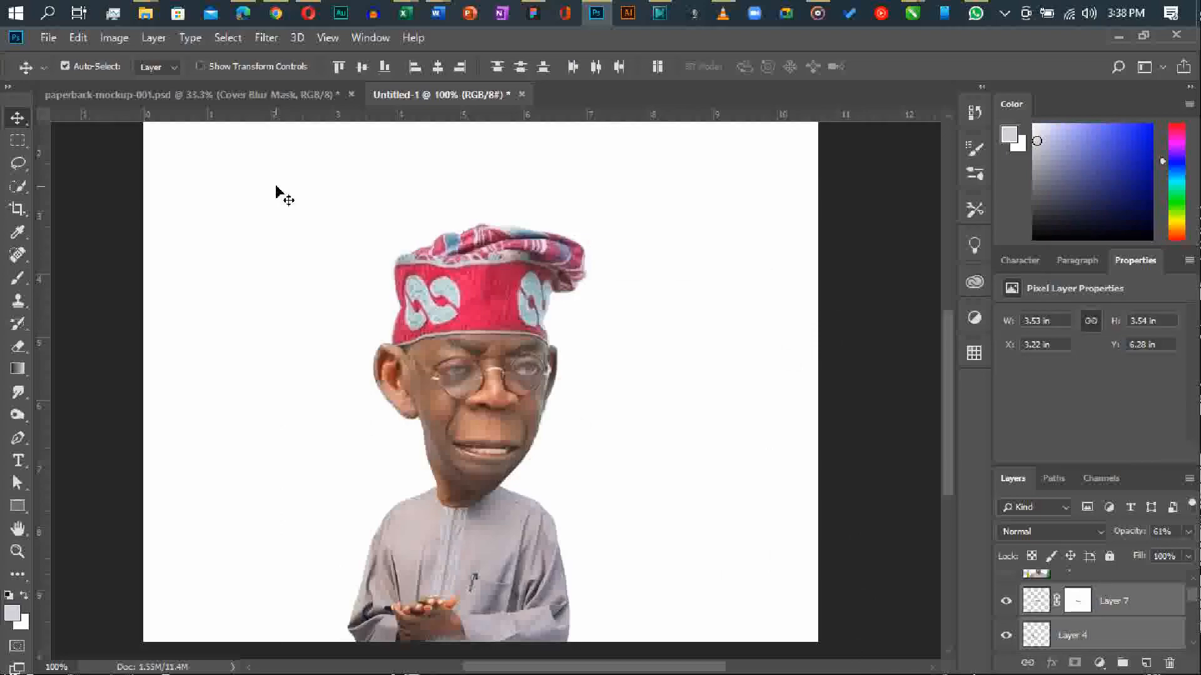
scroll(452, 175, up, 1)
scroll(1125, 597, down, 5)
scroll(1126, 597, up, 5)
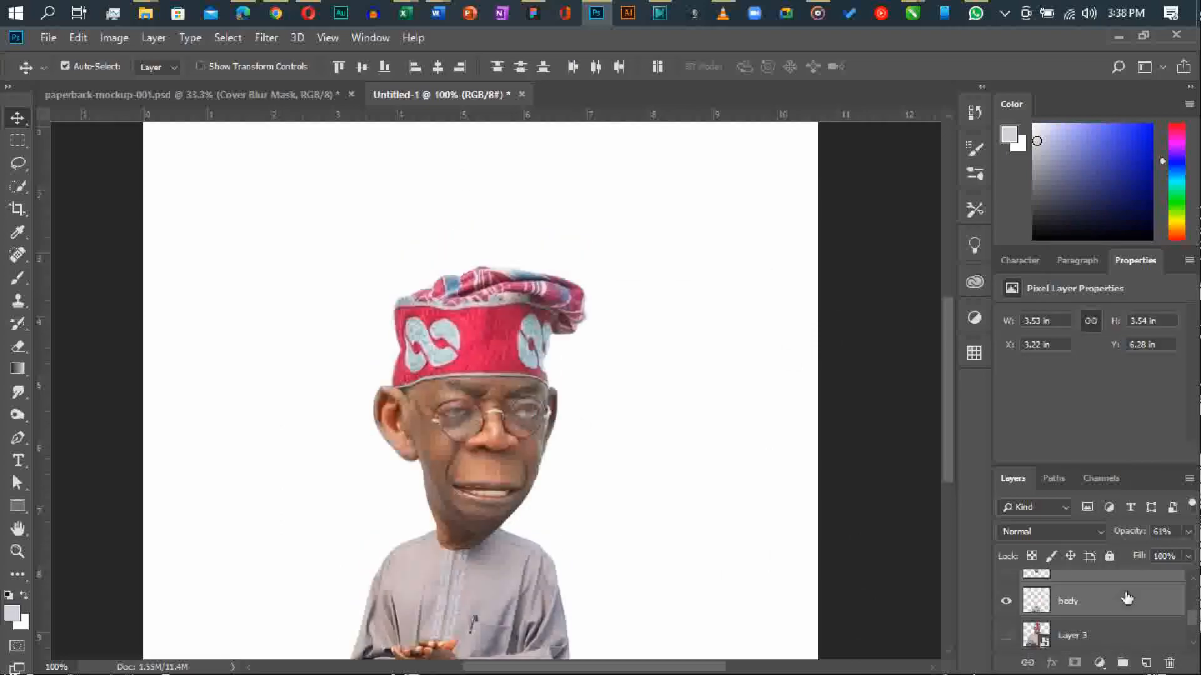
right_click(1130, 596)
click(1026, 240)
Move the smart-object caricature to the left half of the canvas.
drag(497, 373, 564, 344)
scroll(566, 347, down, 2)
key(ctrl+z)
drag(508, 402, 231, 407)
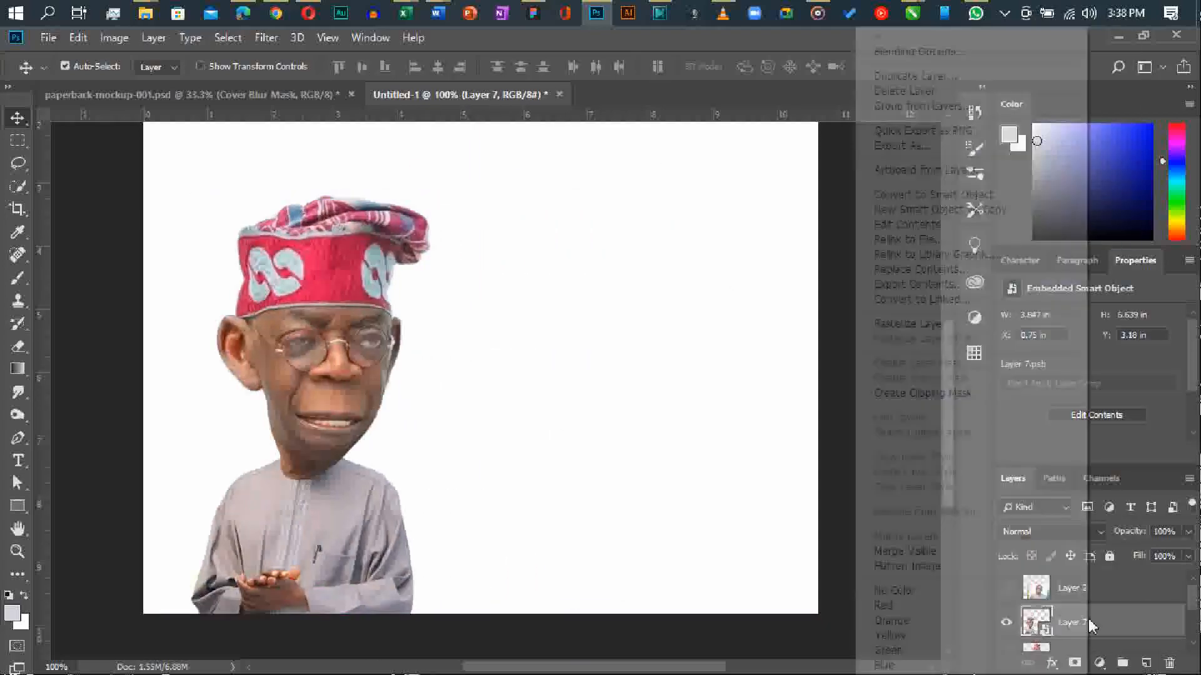
Duplicate the caricature onto the right half of the canvas and open the copy's smart object contents.
alt+drag(360, 357, 641, 358)
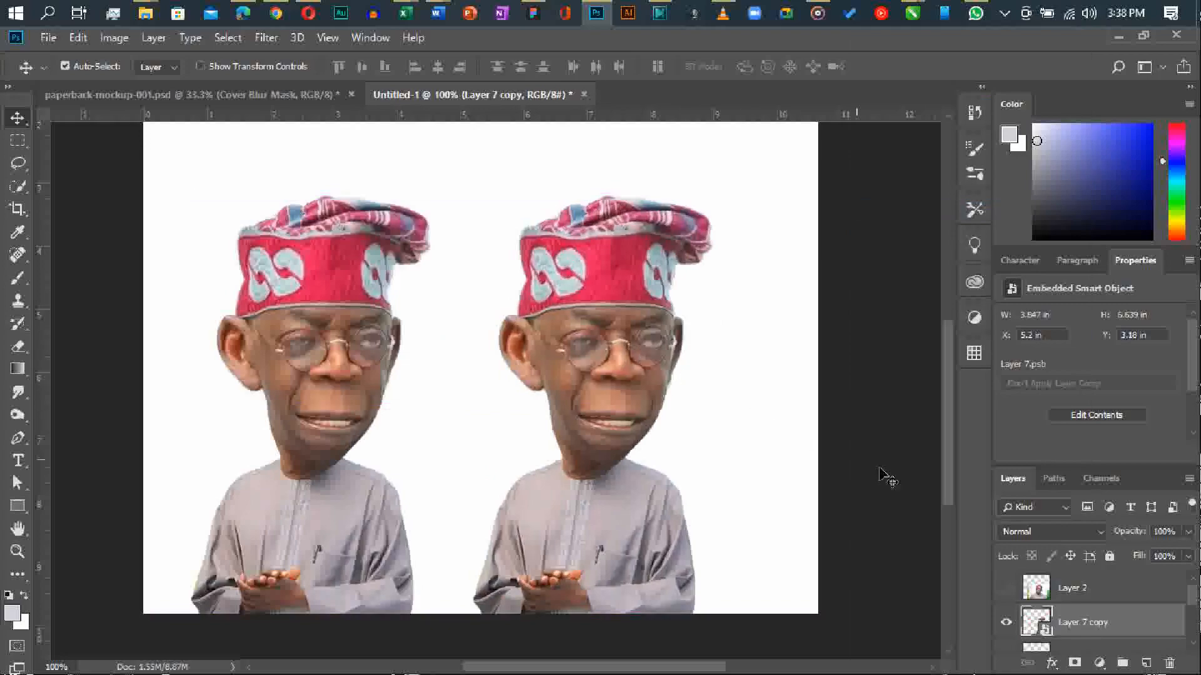
double_click(1033, 622)
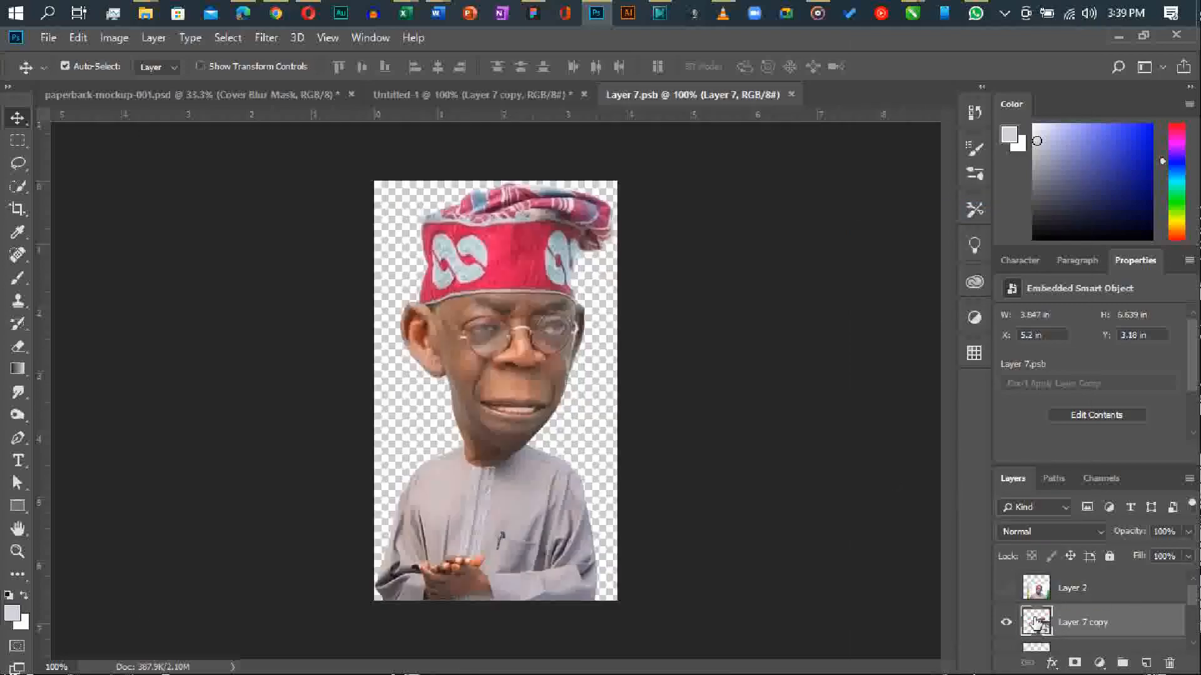